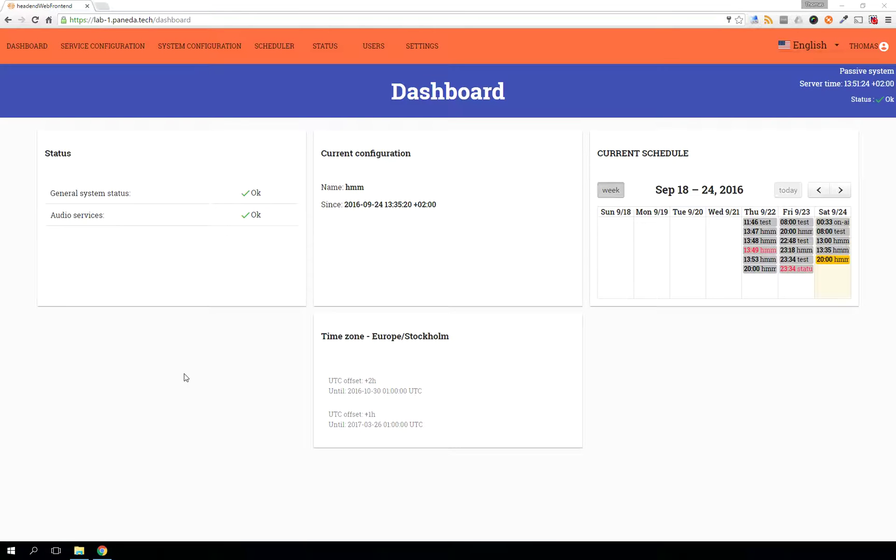
View the ensemble configuration in the system configuration and the scheduler's configuration history.
left_click(191, 50)
left_click(66, 181)
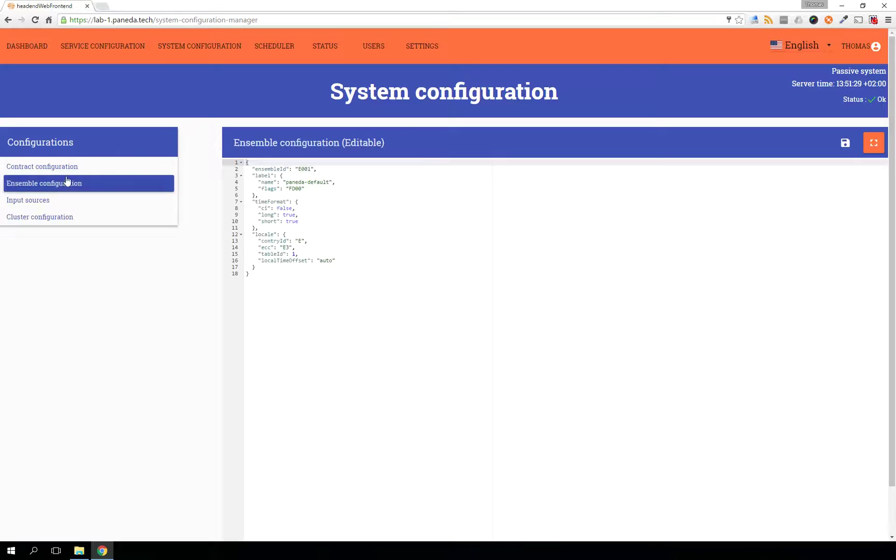
left_click(291, 46)
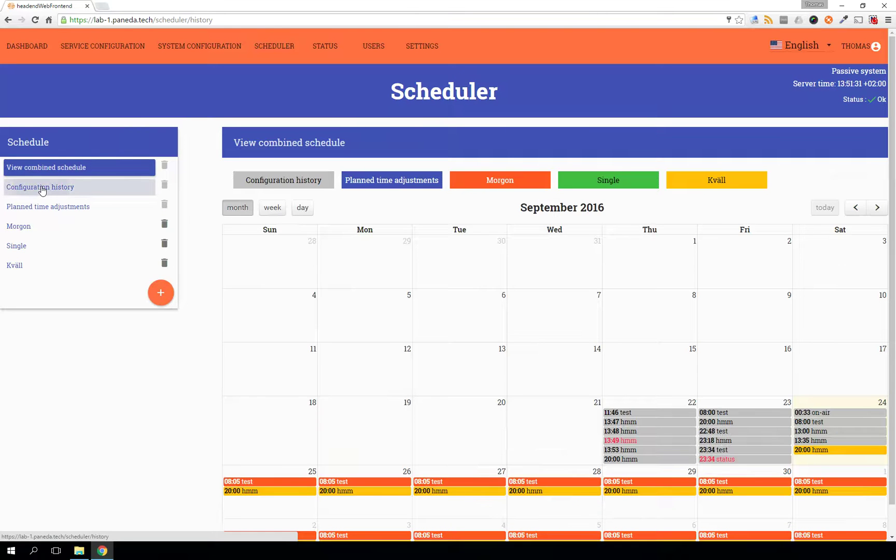
left_click(42, 189)
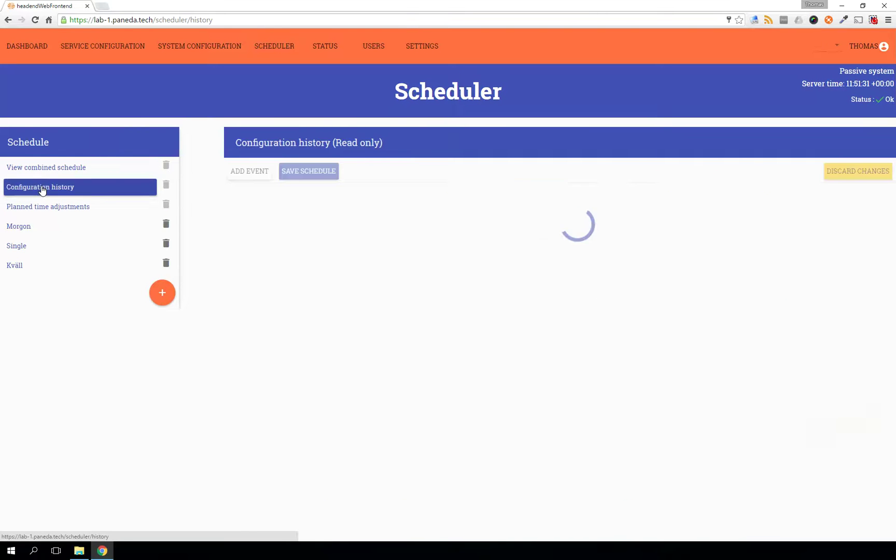
View the users list and look through the EDI output, cluster, NTP and multiplexer settings.
left_click(374, 50)
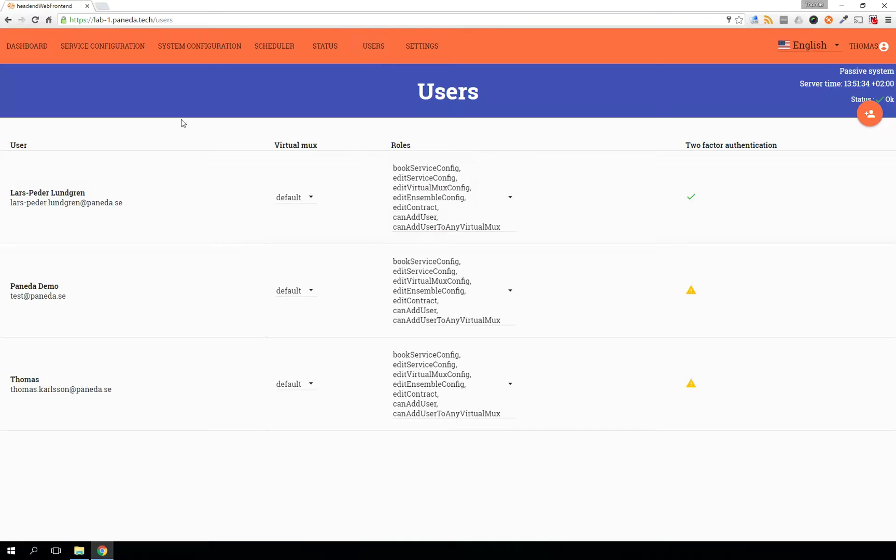
left_click(428, 50)
left_click(101, 168)
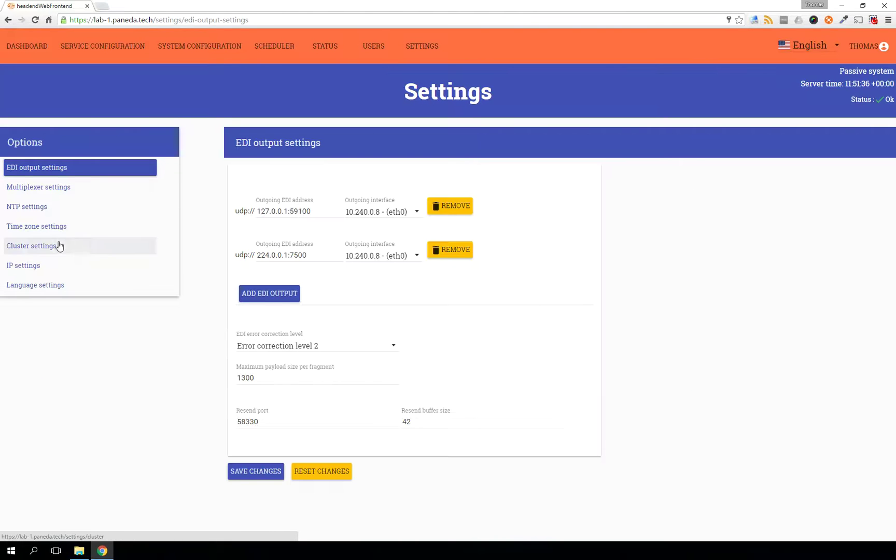
left_click(60, 246)
left_click(60, 206)
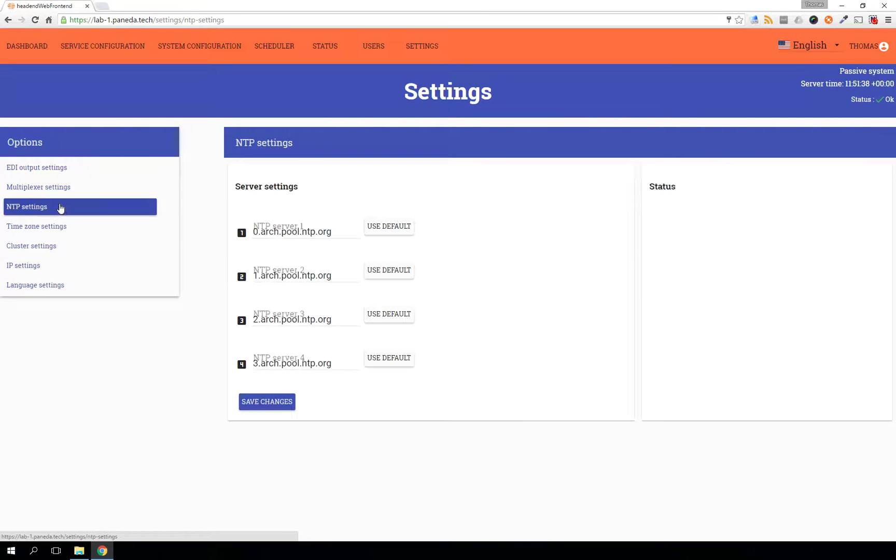
left_click(60, 188)
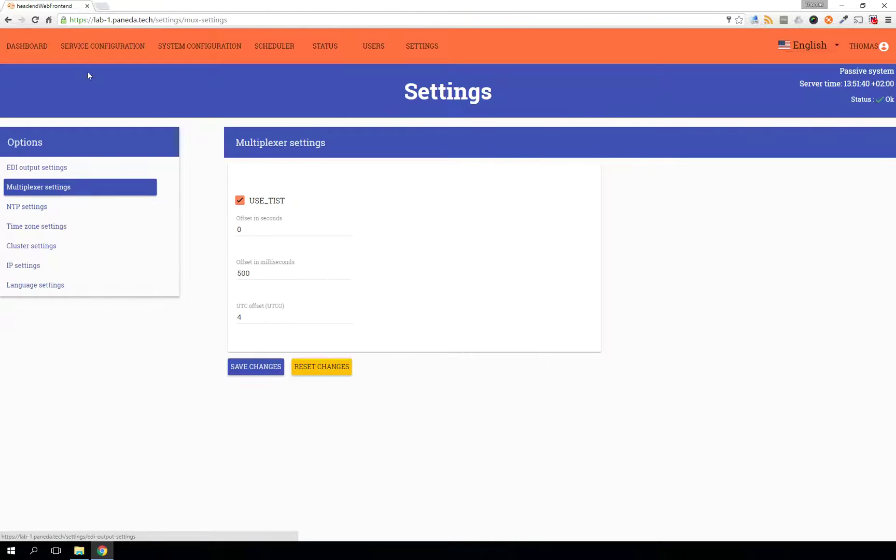
Switch back and forth between the Service configuration page and the Dashboard, finishing on the Dashboard.
left_click(87, 48)
left_click(23, 48)
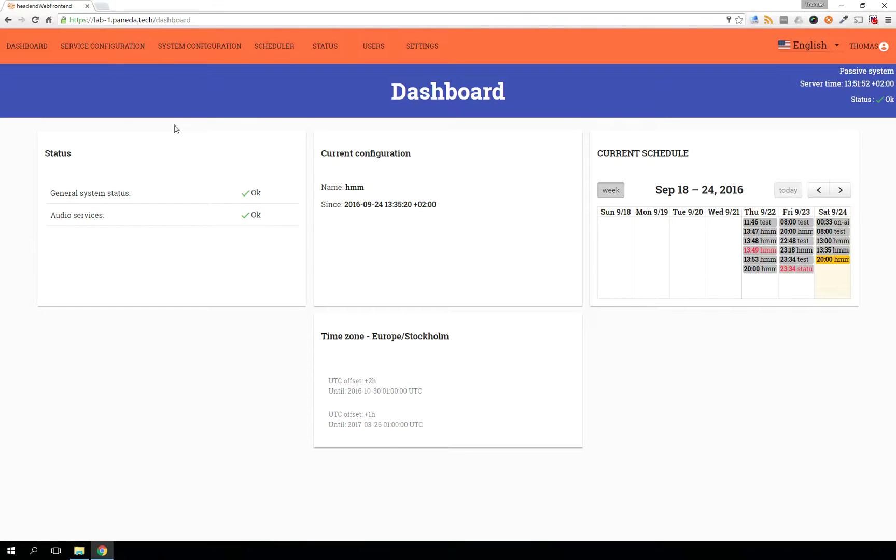
left_click(88, 47)
left_click(15, 49)
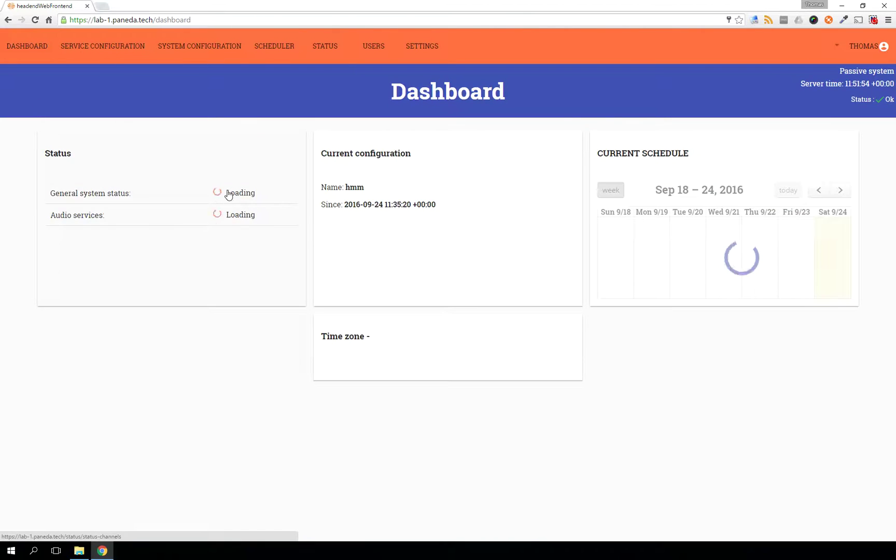
left_click(130, 55)
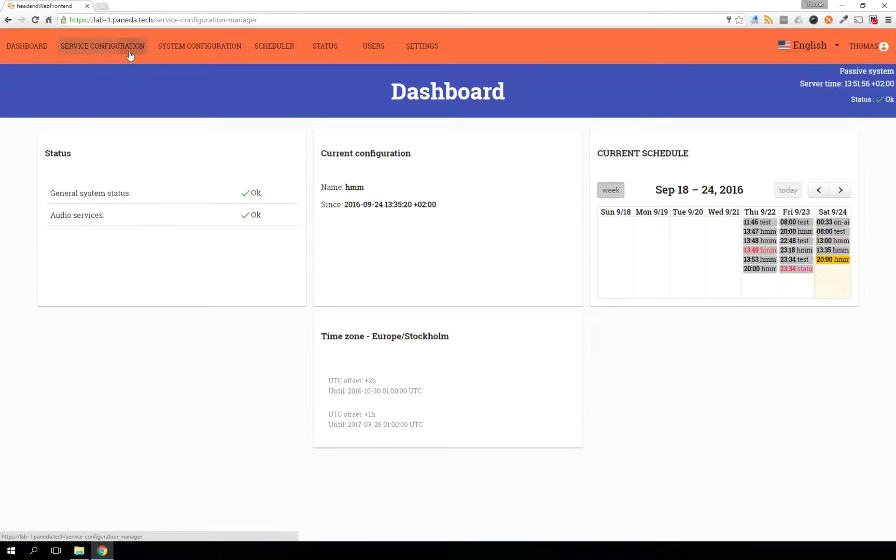
left_click(12, 51)
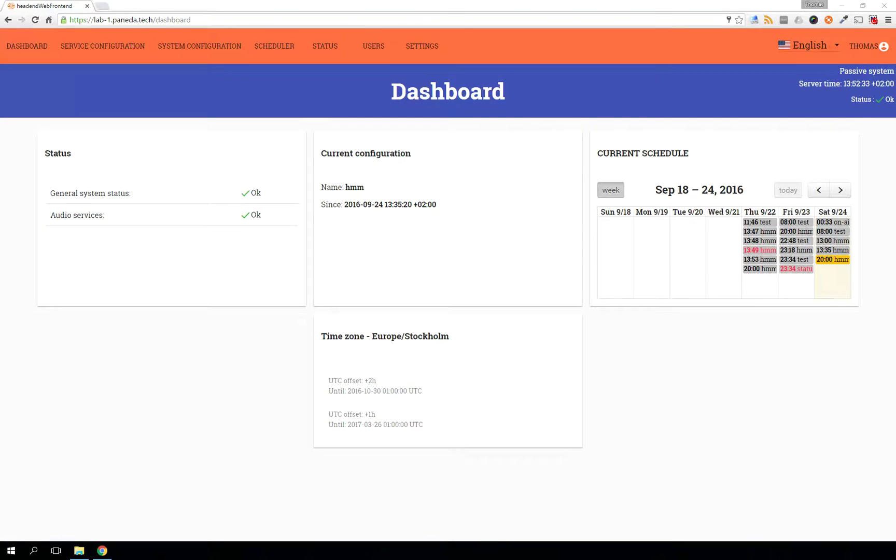
Preview the whole dashboard in the iPhone 6 mobile layout and return to the desktop layout.
key("ctrl+shift+m")
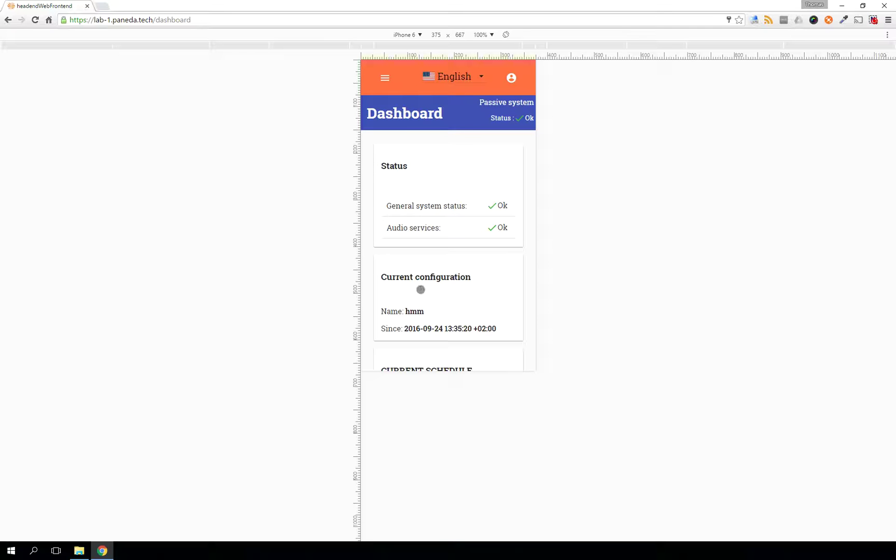
scroll(464, 315, "down", 5)
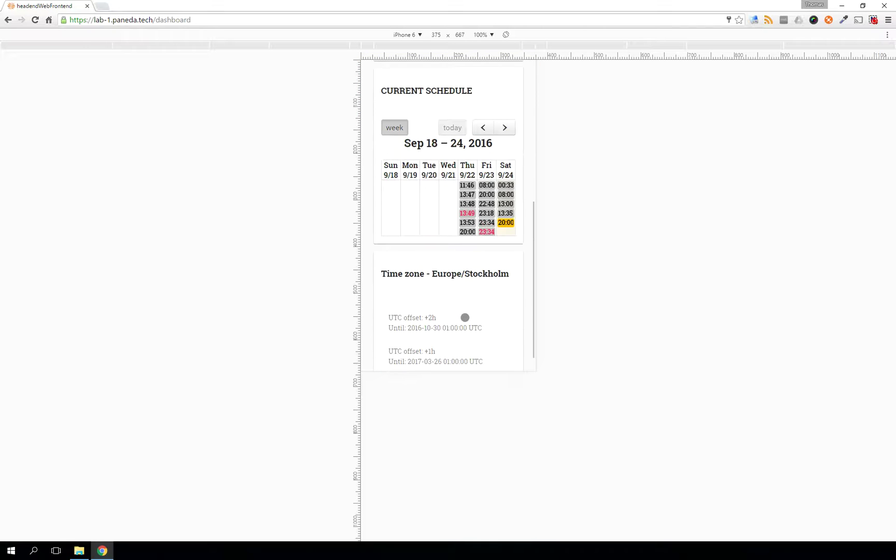
scroll(464, 316, "up", 6)
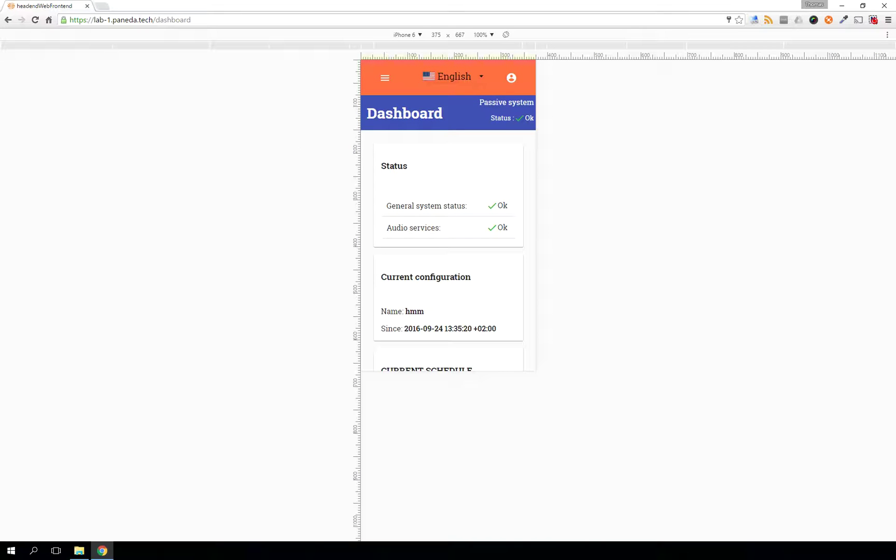
key("ctrl+shift+m")
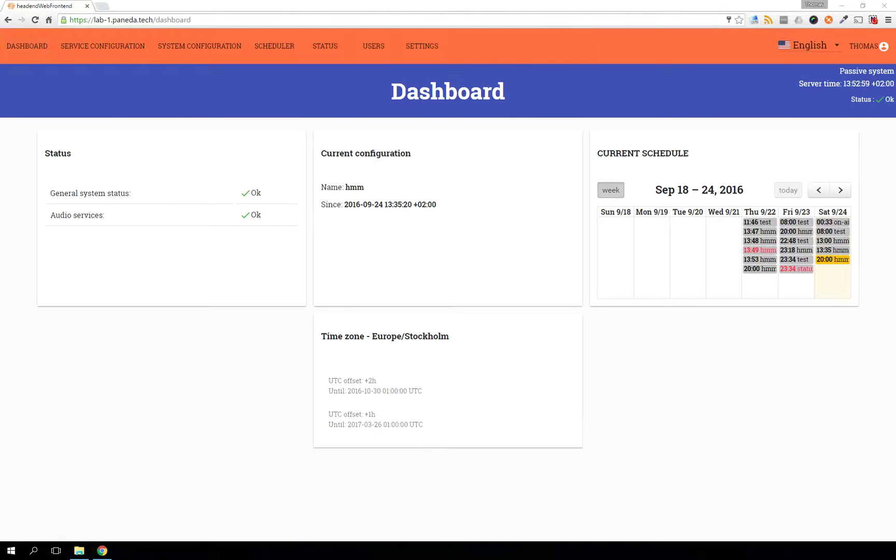
Open and close the navigation menu repeatedly in the iPhone 6 mobile layout, and return to the desktop layout.
key("ctrl+shift+m")
left_click(385, 79)
left_click(385, 79)
left_click(384, 79)
left_click(385, 79)
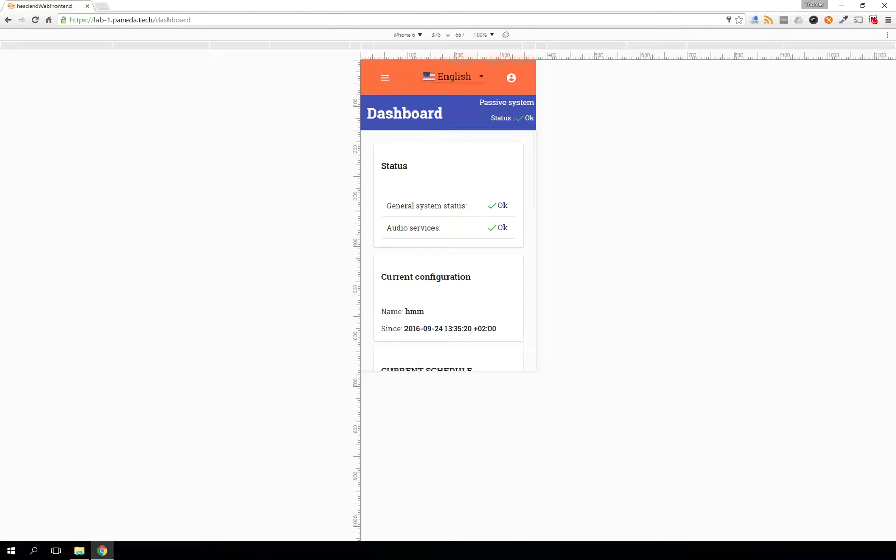
key("ctrl+shift+m")
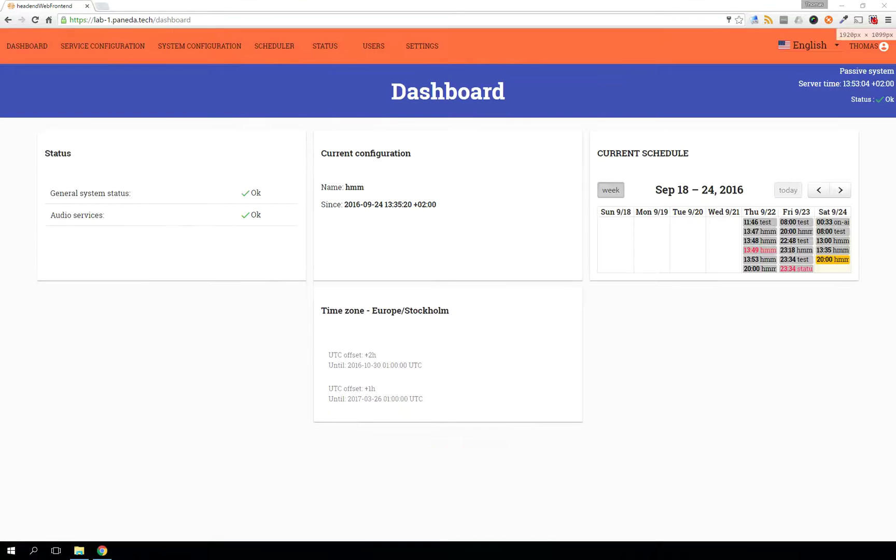
Highlight the system state and server time in the dashboard header, and examine the dashboard in the iPhone 6 layout.
left_click_drag(315, 85, 536, 87)
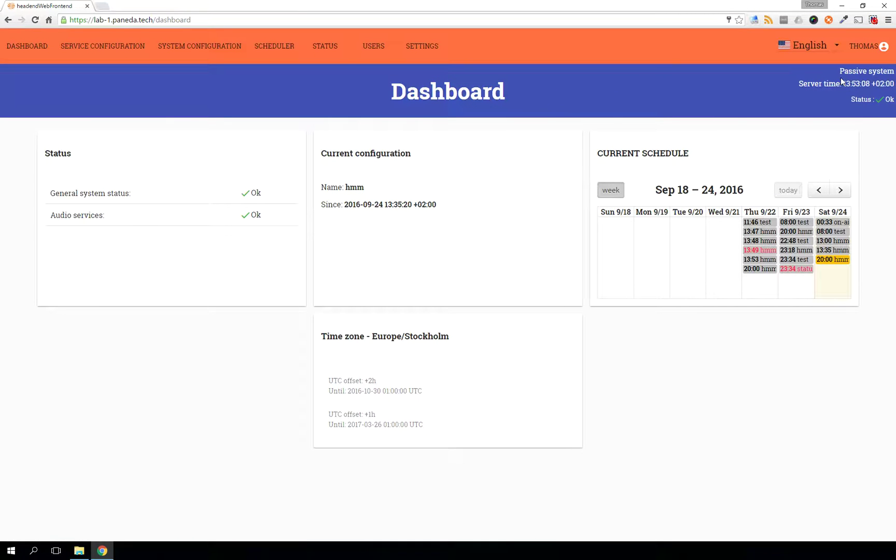
left_click_drag(837, 74, 890, 106)
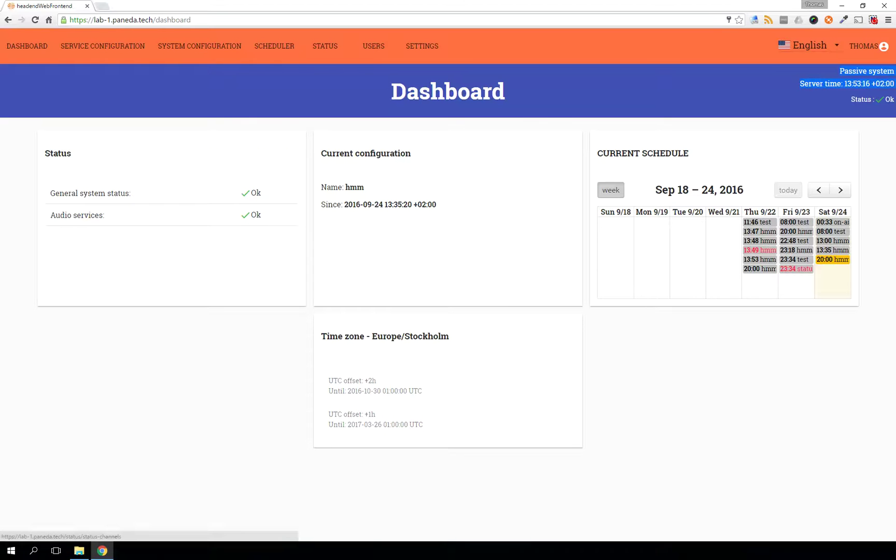
key("ctrl+shift+m")
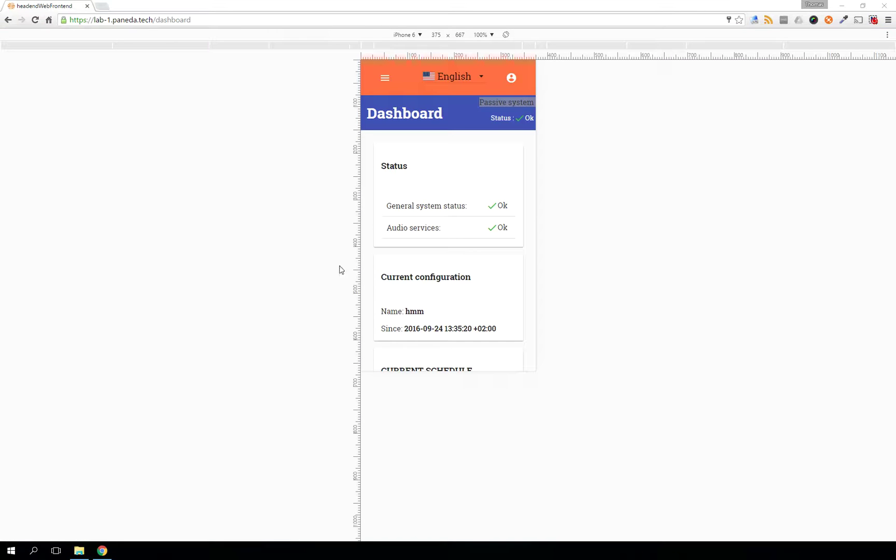
scroll(446, 219, "down", 6)
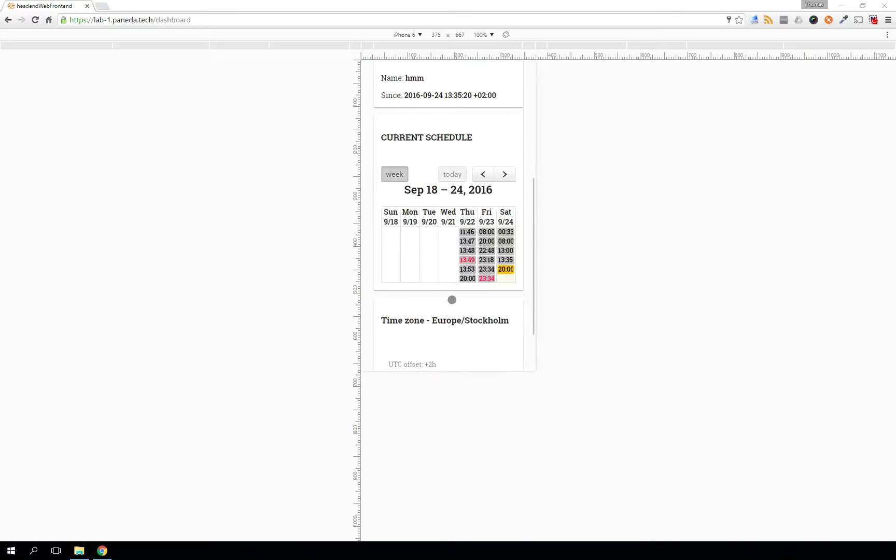
scroll(467, 310, "up", 6)
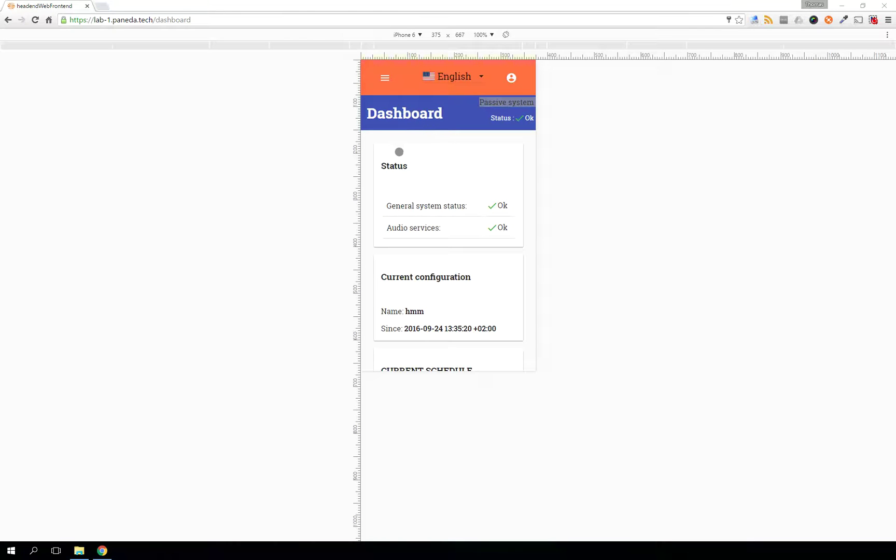
Go to the Service configuration page in the mobile layout and return to the desktop layout.
left_click(390, 85)
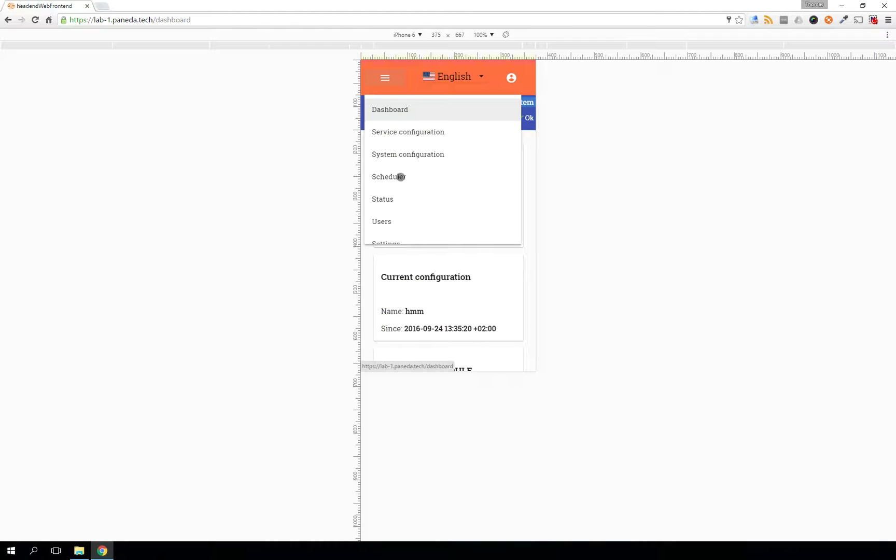
left_click(392, 133)
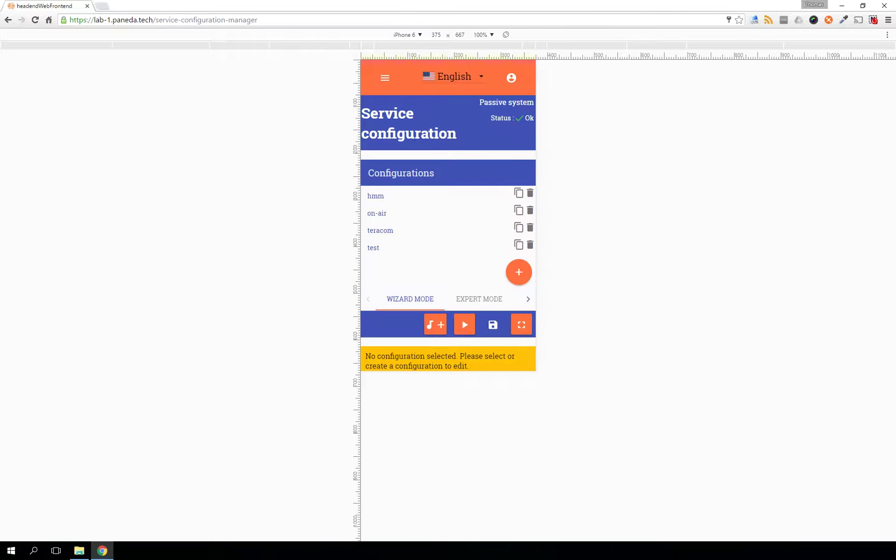
key("ctrl+shift+m")
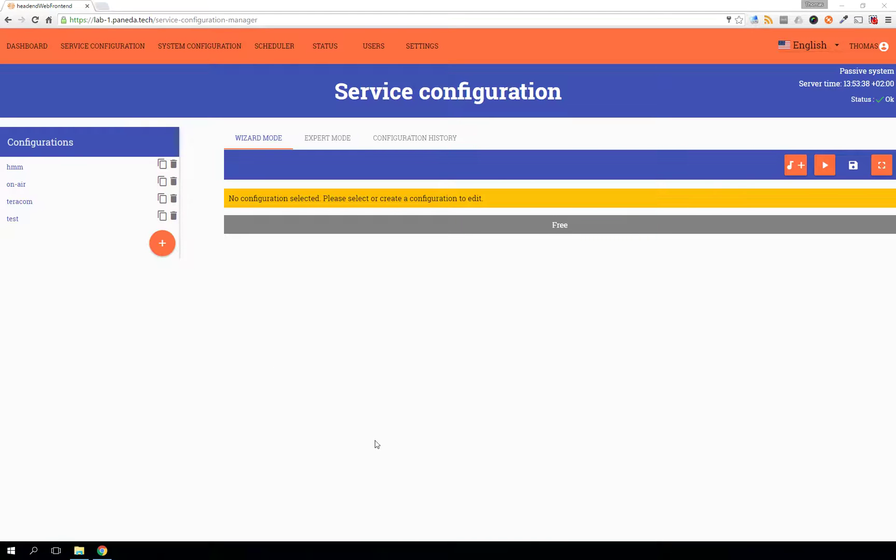
Open the hmm configuration and expand the settings of the Paneda(0), Paneda(1) and Paneda(2) services.
left_click(16, 166)
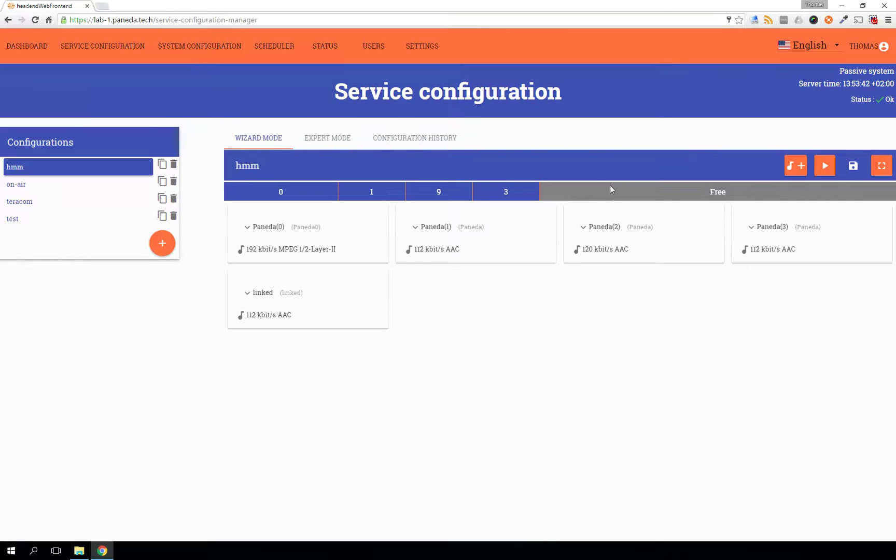
left_click(265, 228)
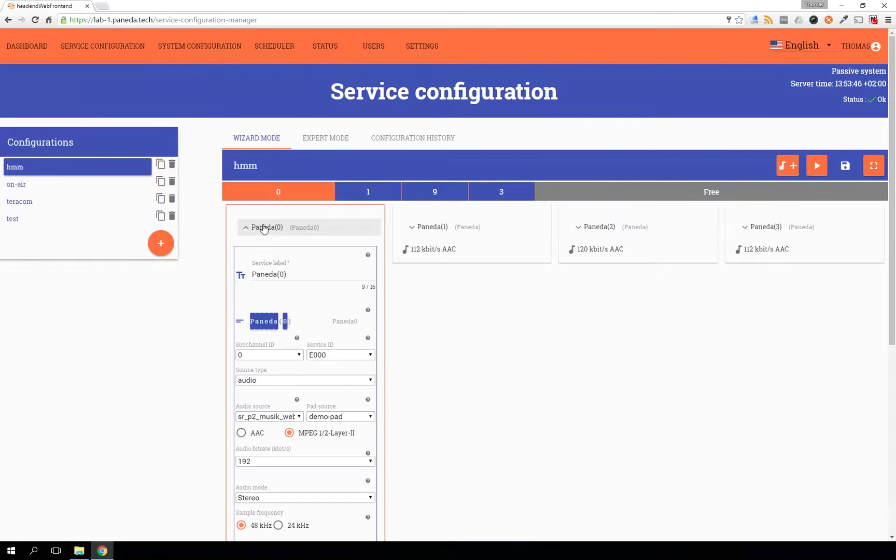
scroll(218, 296, "down", 2)
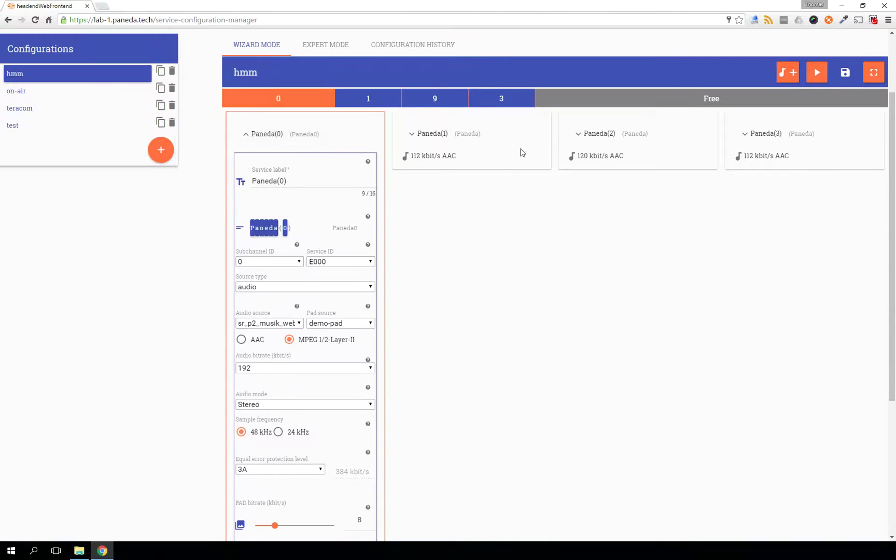
left_click(460, 139)
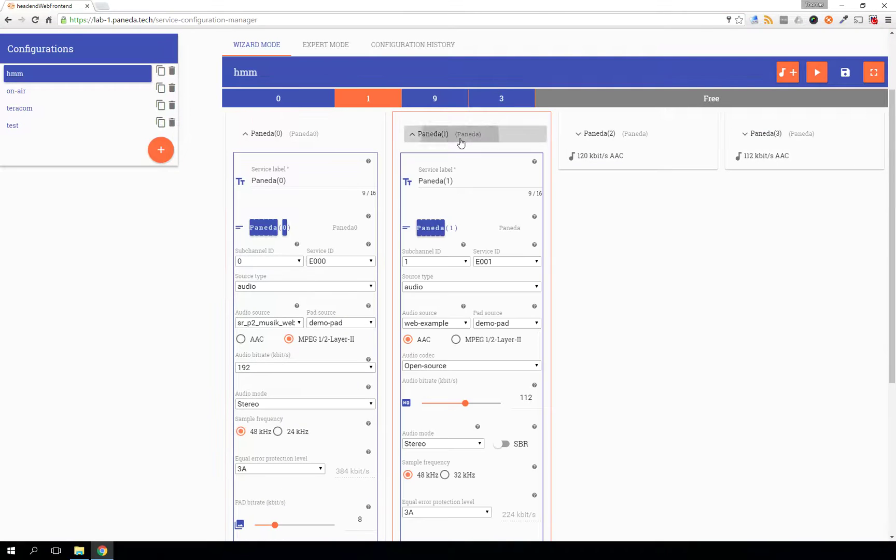
left_click(595, 139)
scroll(476, 260, "down", 3)
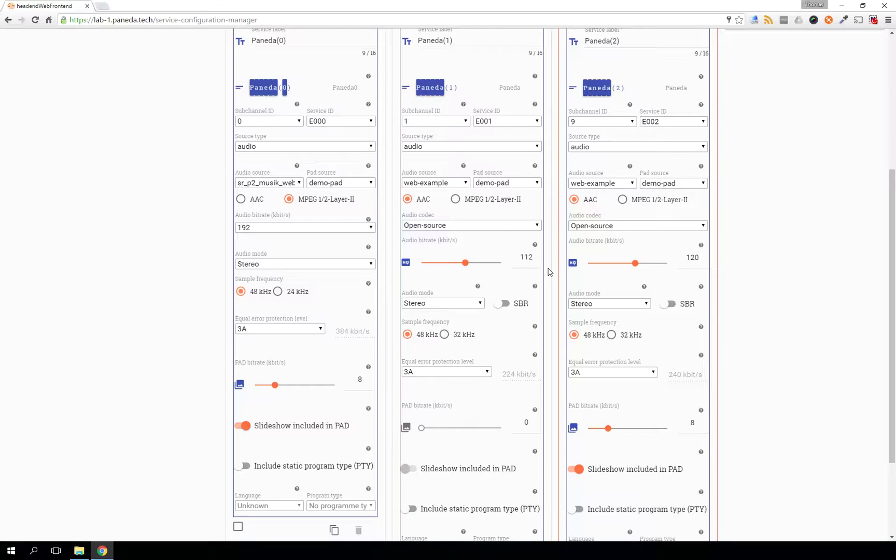
Set the audio bitrate of the Paneda(1) and Paneda(2) services to 136 kbit/s.
left_click(538, 255)
left_click(537, 255)
left_click(538, 255)
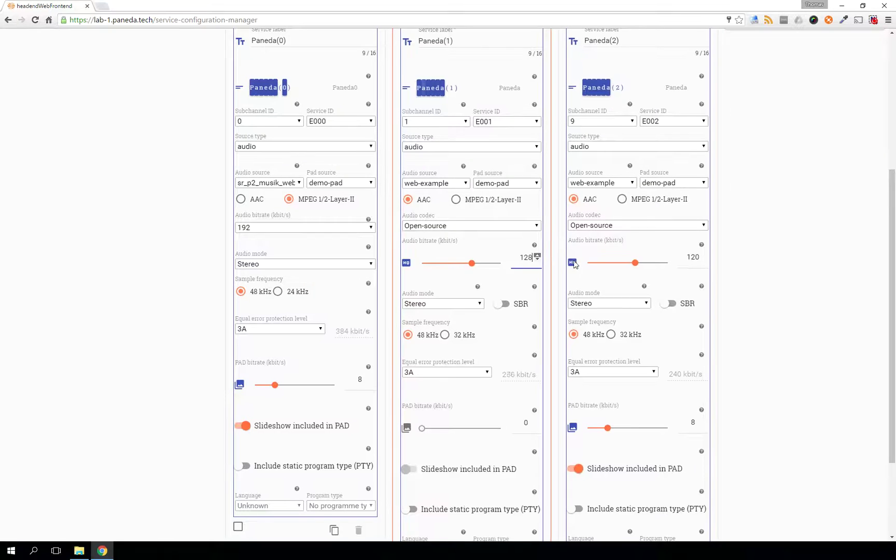
left_click(703, 255)
left_click(703, 255)
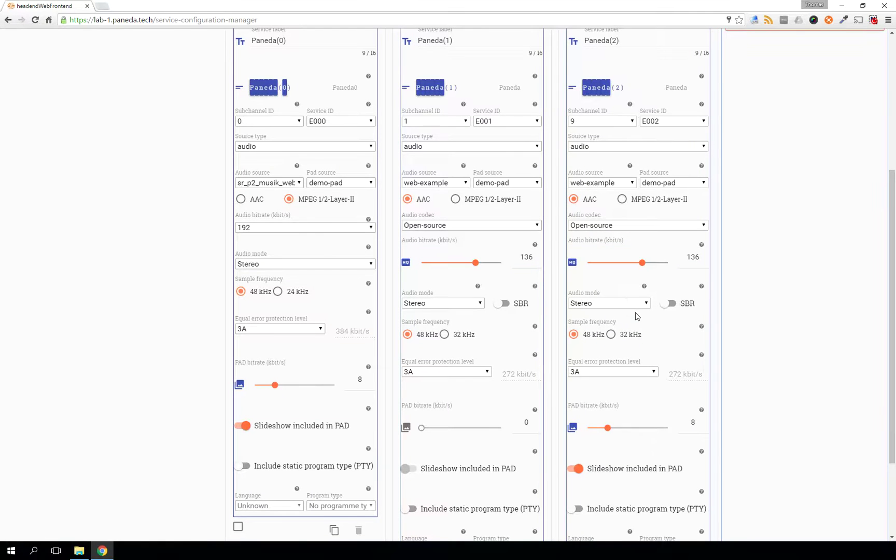
Collapse the settings of the Paneda(1), Paneda(2) and Paneda(0) services.
scroll(534, 206, "up", 2)
left_click(450, 88)
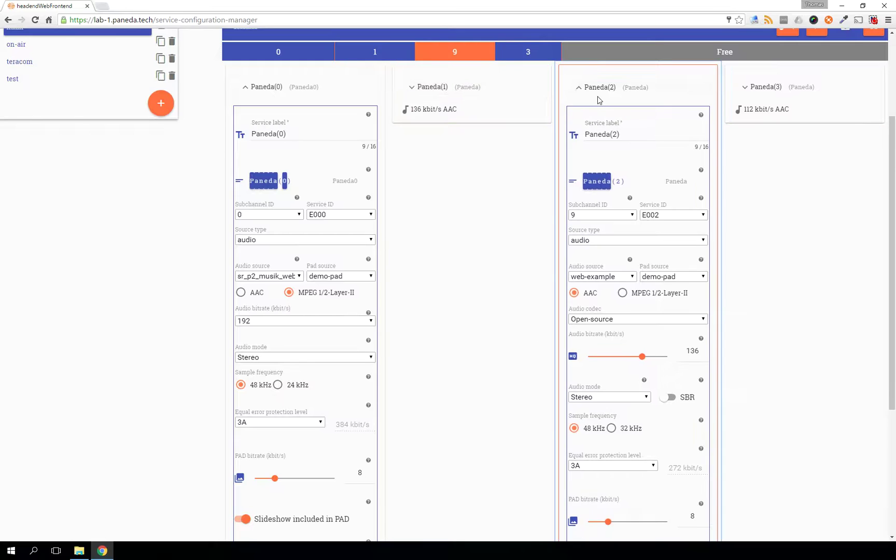
left_click(573, 87)
left_click(311, 87)
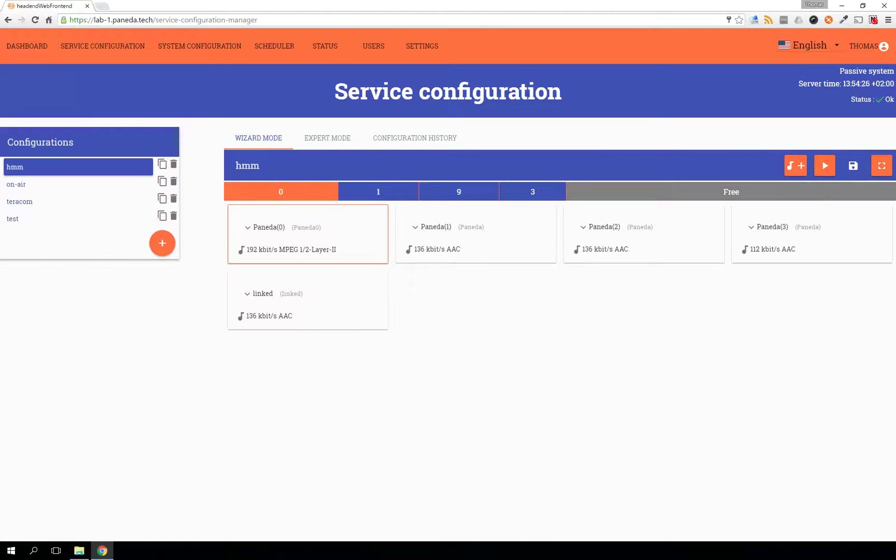
Switch the hmm configuration to the mobile layout, expand the Paneda(0) service and look through its settings.
key("ctrl+shift+m")
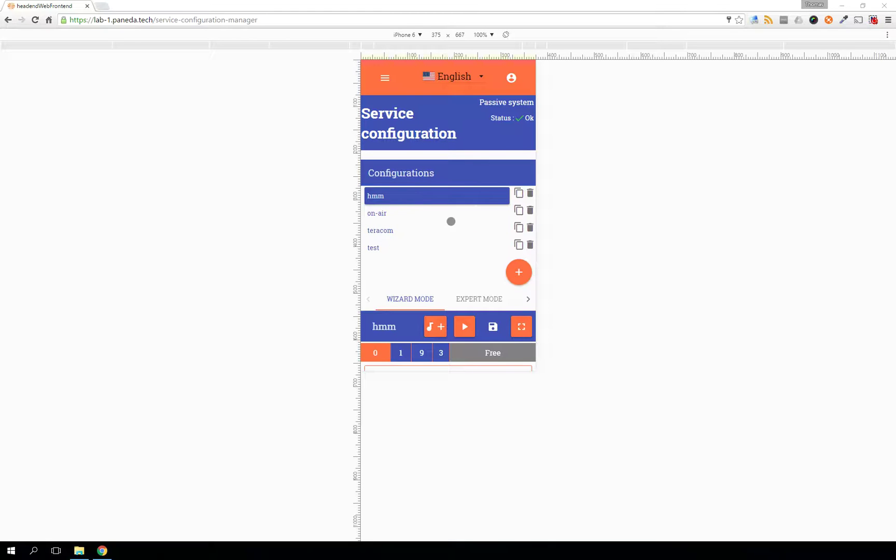
scroll(432, 333, "down", 3)
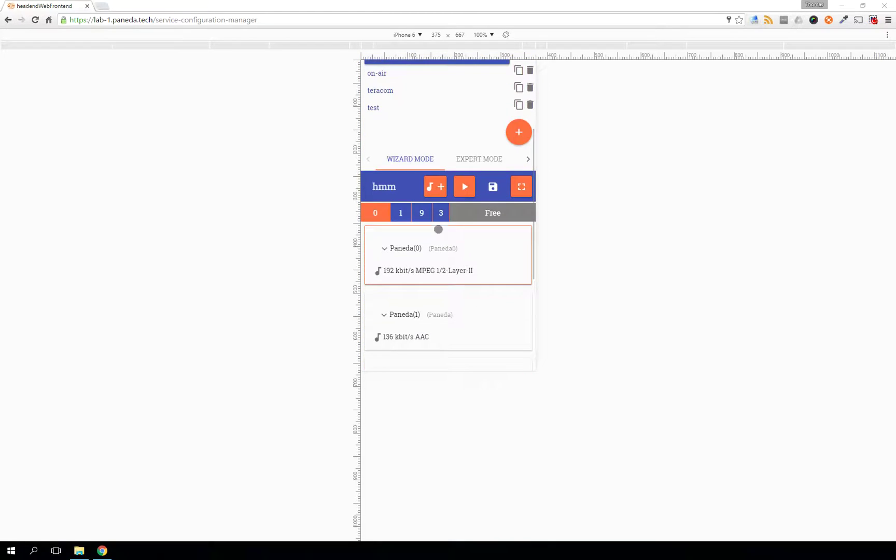
scroll(440, 301, "down", 3)
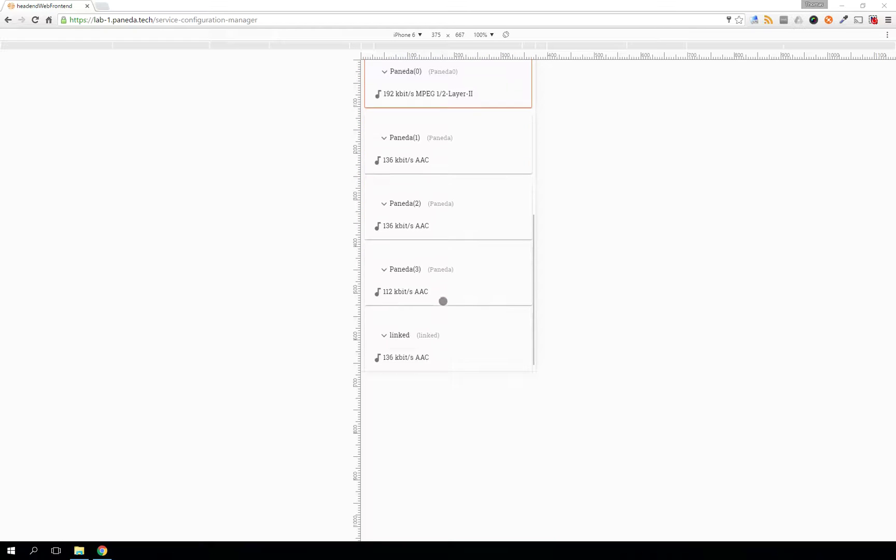
left_click(421, 120)
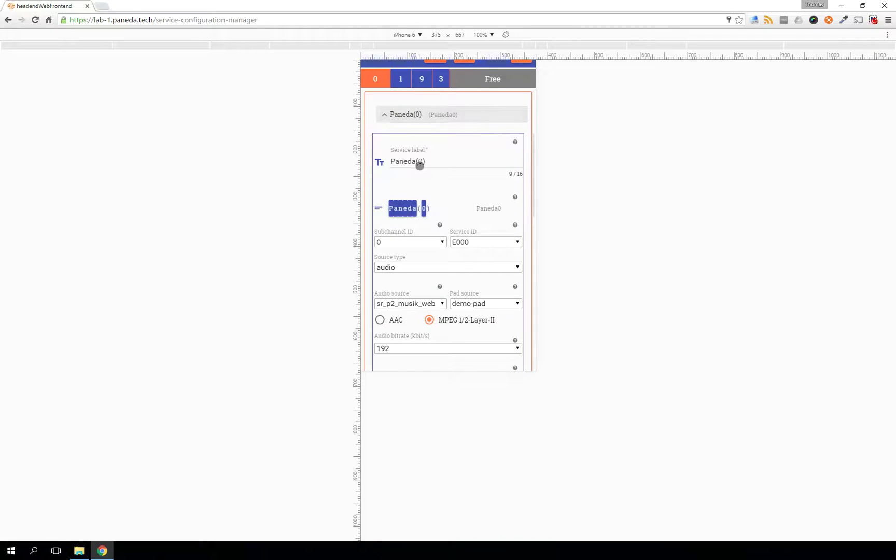
scroll(420, 166, "down", 3)
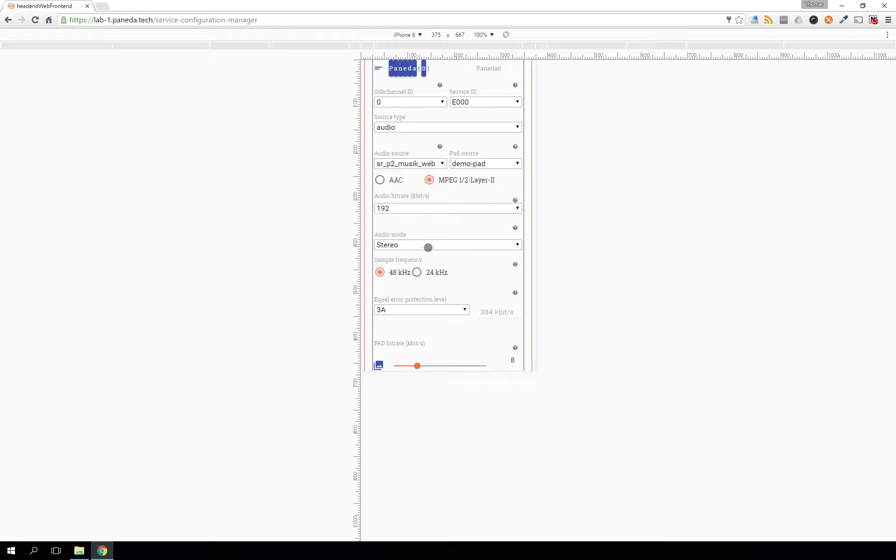
scroll(426, 254, "down", 2)
scroll(424, 269, "down", 1)
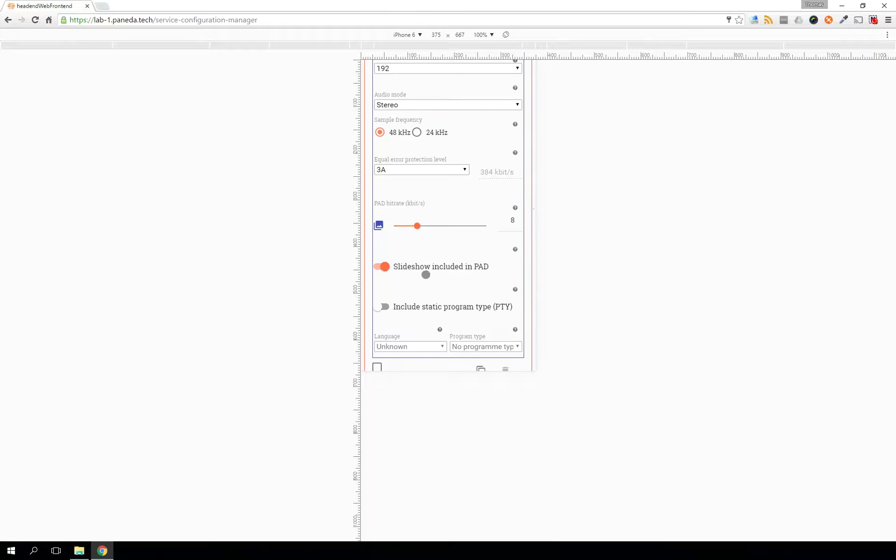
Set the audio bitrate of the Paneda(0) service to 160 kbit/s in the mobile layout.
scroll(431, 259, "up", 1)
scroll(436, 238, "up", 1)
left_click(415, 161)
left_click(403, 210)
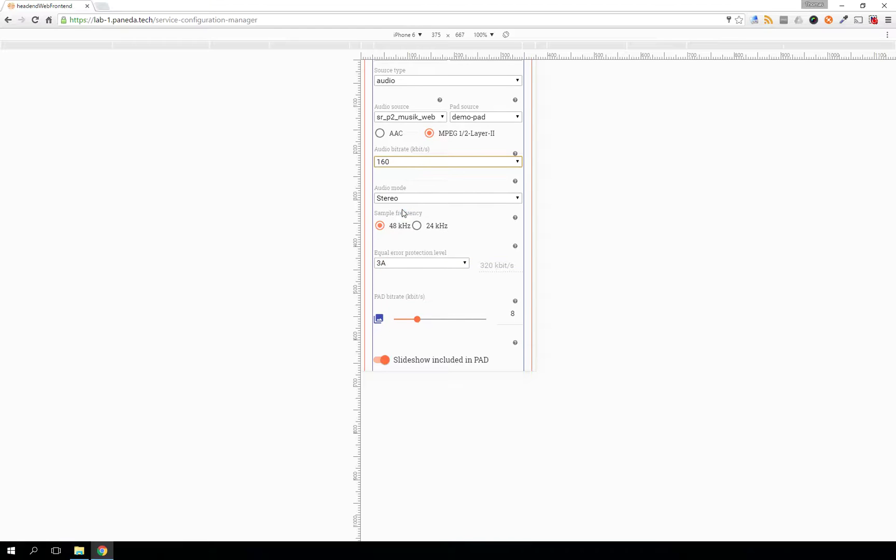
Show the hmm configuration in full screen and look through its services from Paneda(0) to linked.
scroll(431, 240, "up", 4)
scroll(432, 242, "up", 2)
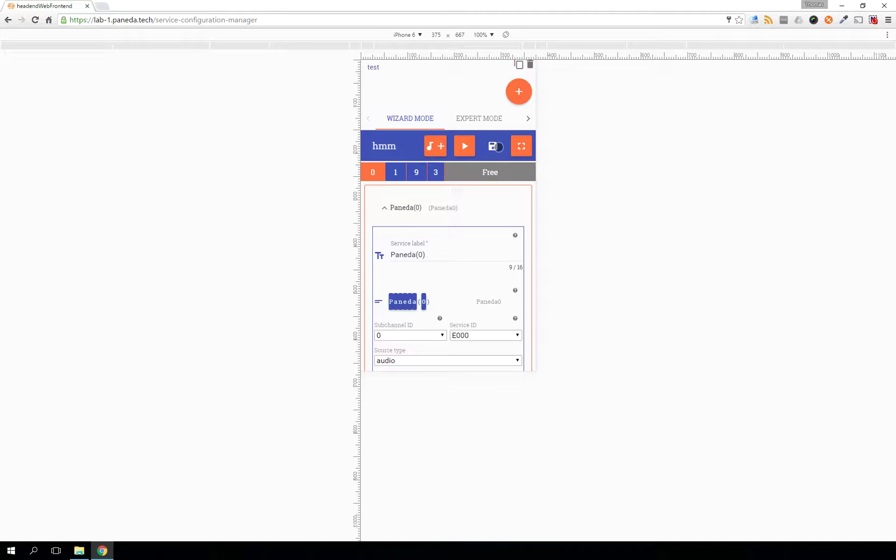
scroll(498, 184, "up", 1)
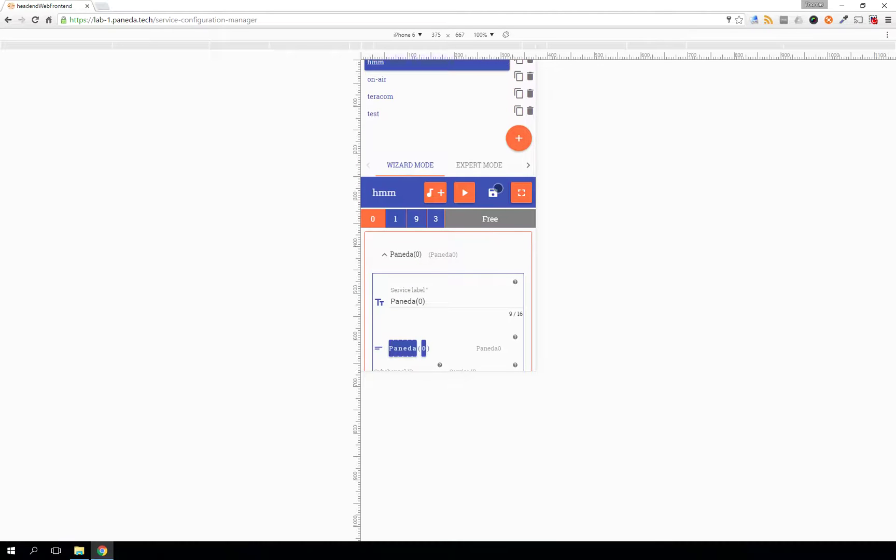
left_click(521, 193)
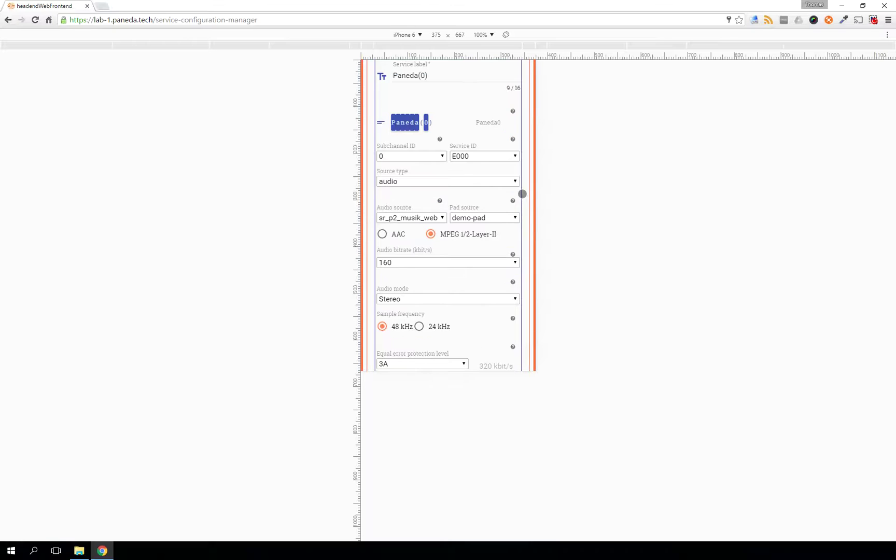
scroll(516, 211, "up", 3)
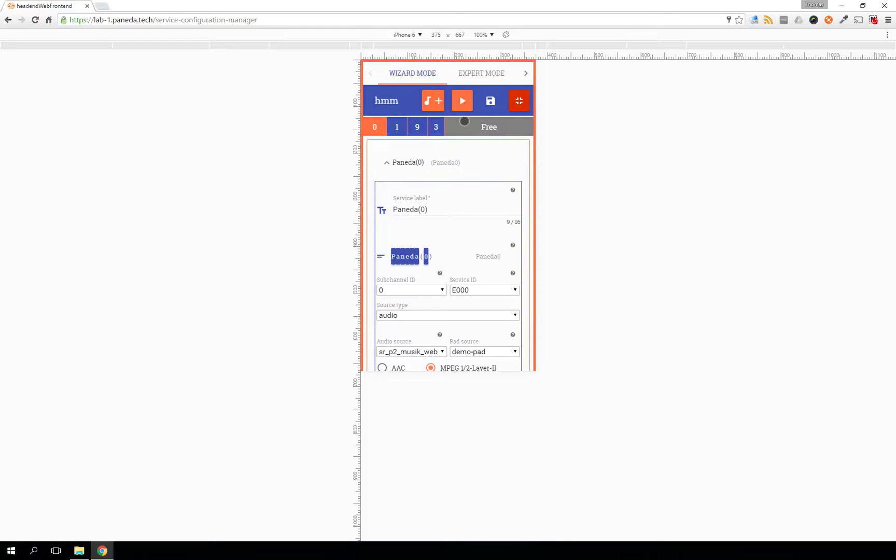
scroll(445, 125, "down", 10)
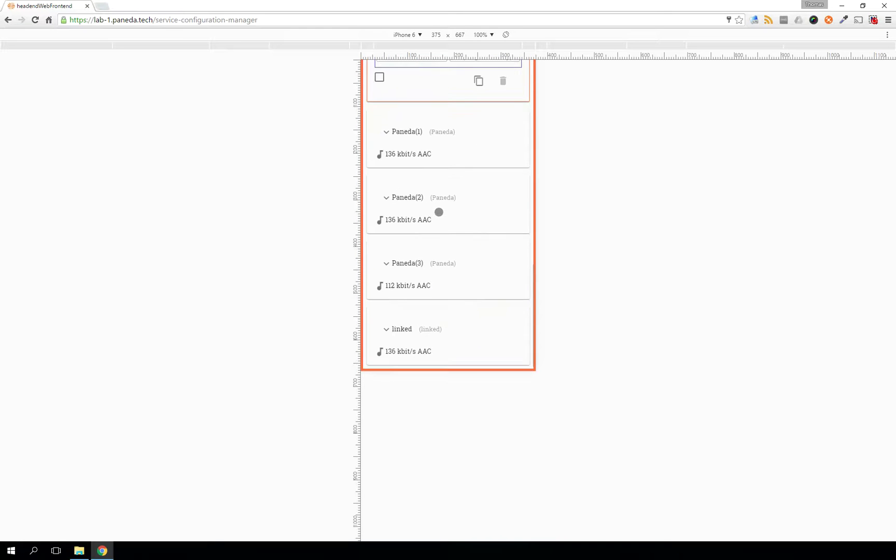
scroll(439, 213, "up", 10)
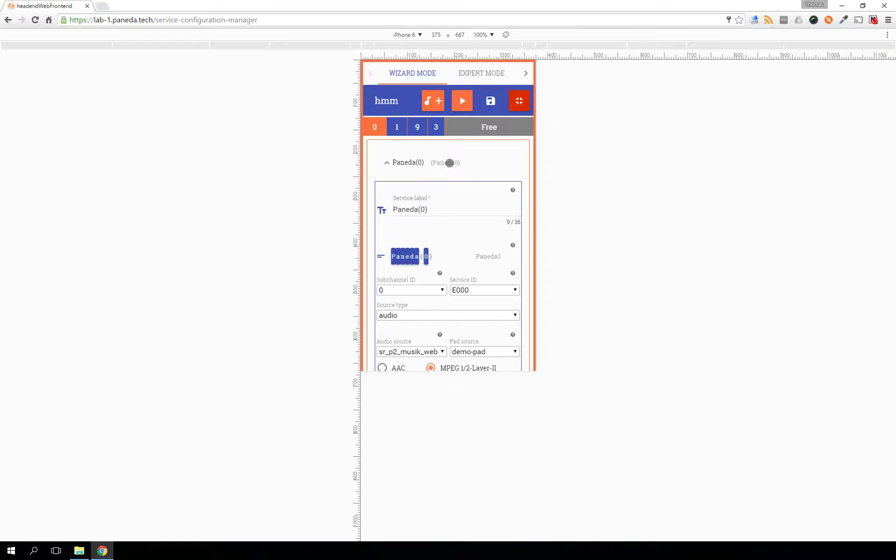
Exit full screen, view the list of pages in the mobile navigation menu and close it.
left_click(520, 101)
left_click(383, 80)
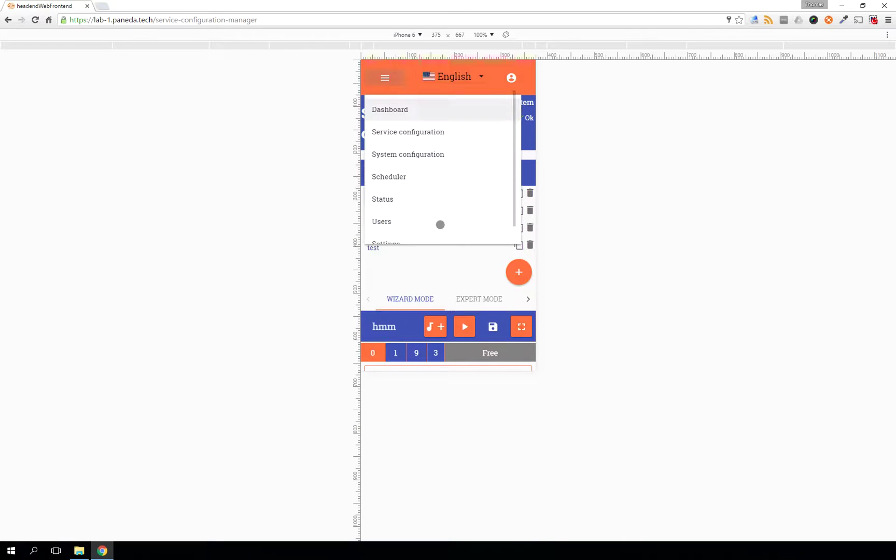
left_click(385, 77)
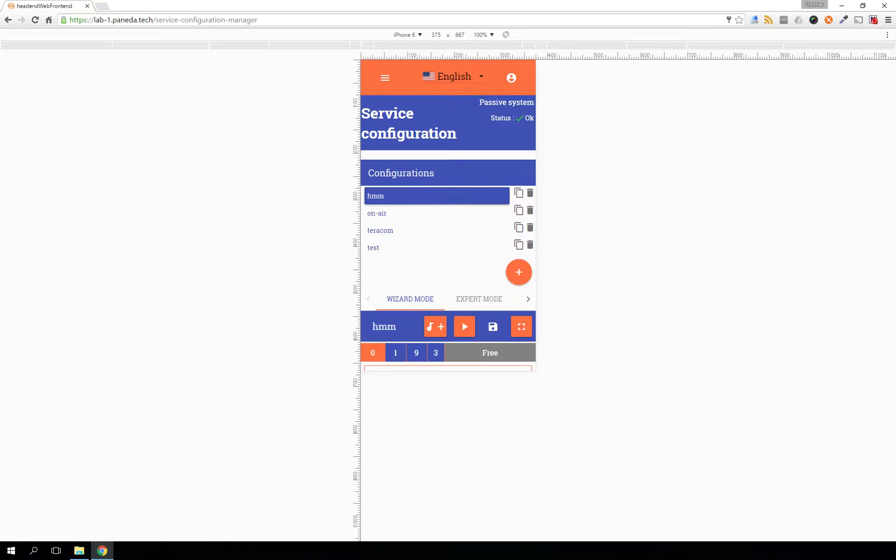
Return to the desktop layout and activate the hmm configuration as soon as possible.
key("ctrl+shift+m")
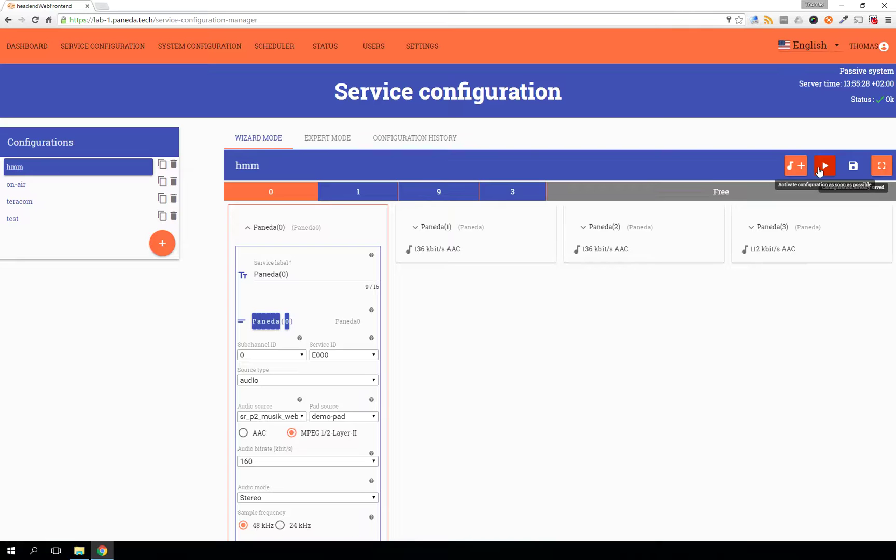
left_click(818, 172)
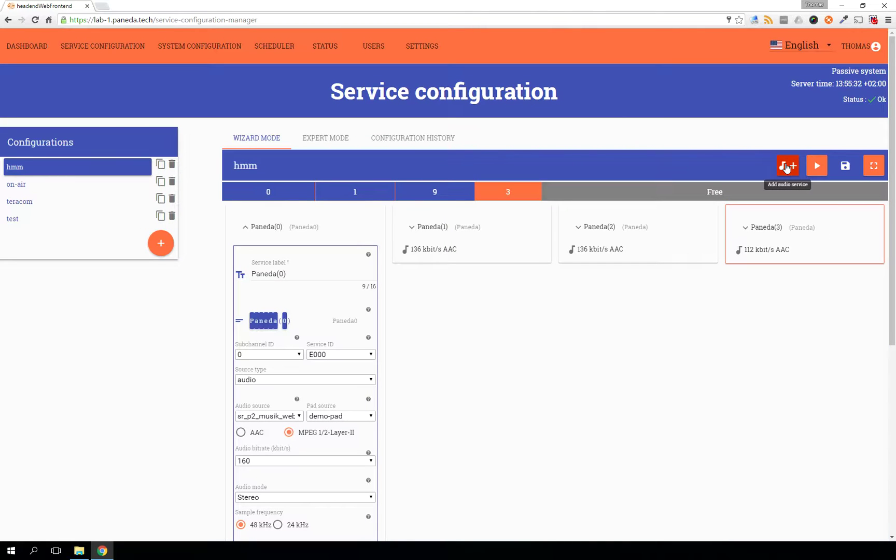
left_click(556, 362)
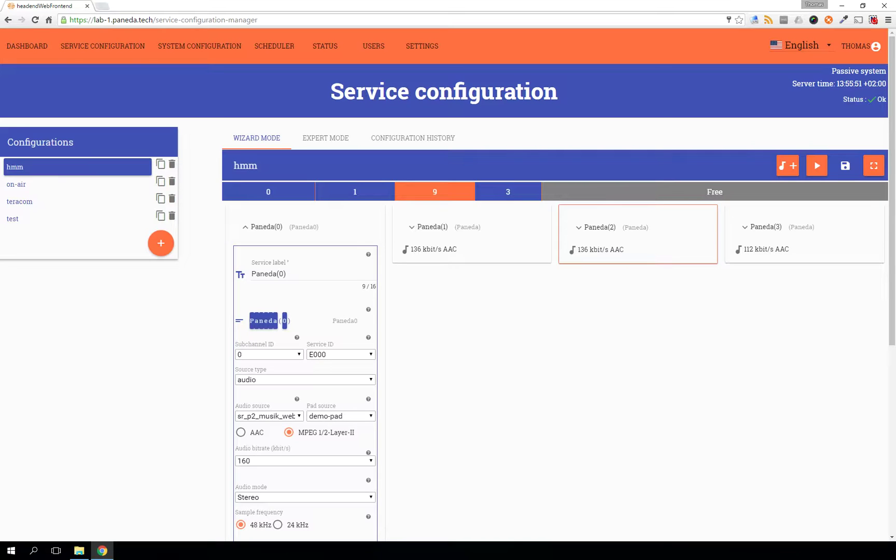
Switch back to the mobile layout and select the Paneda(0) service in the capacity bar of the hmm configuration.
key("ctrl+shift+m")
left_click(519, 271)
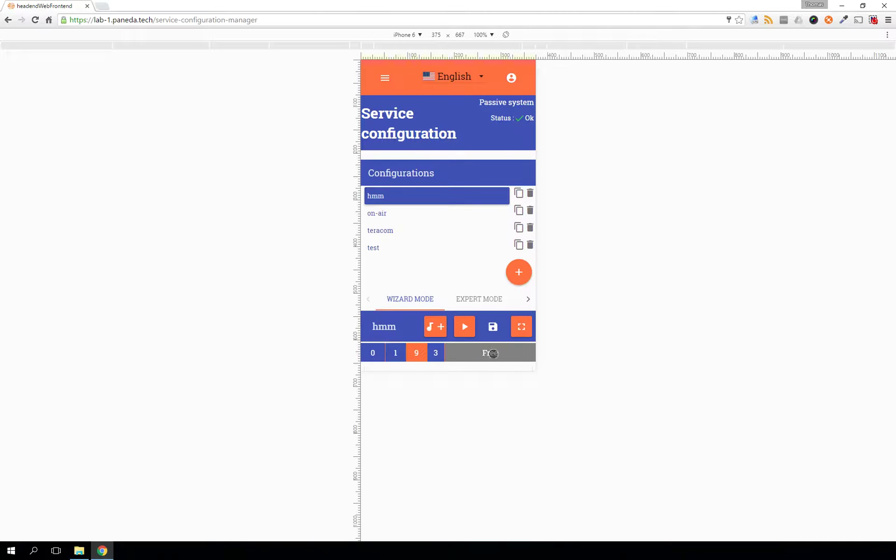
mouse_move(495, 352)
scroll(495, 352, "down", 1)
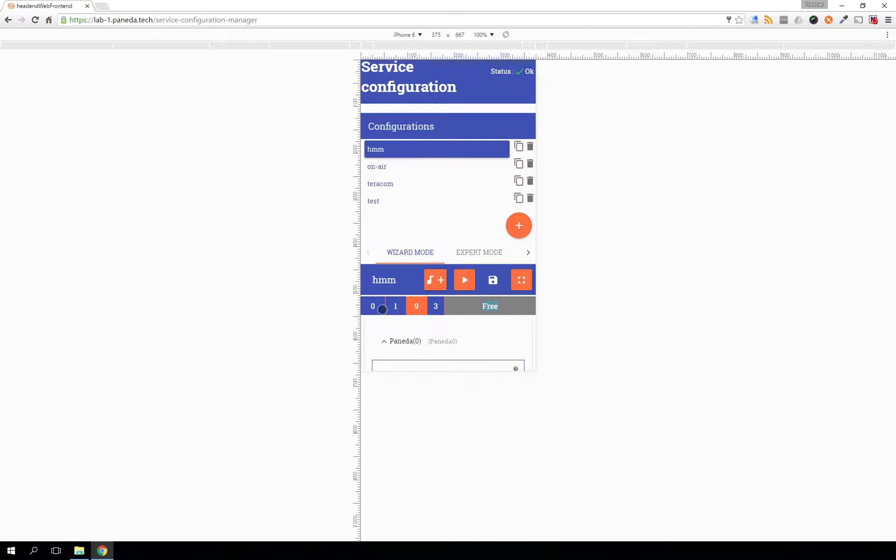
mouse_move(374, 305)
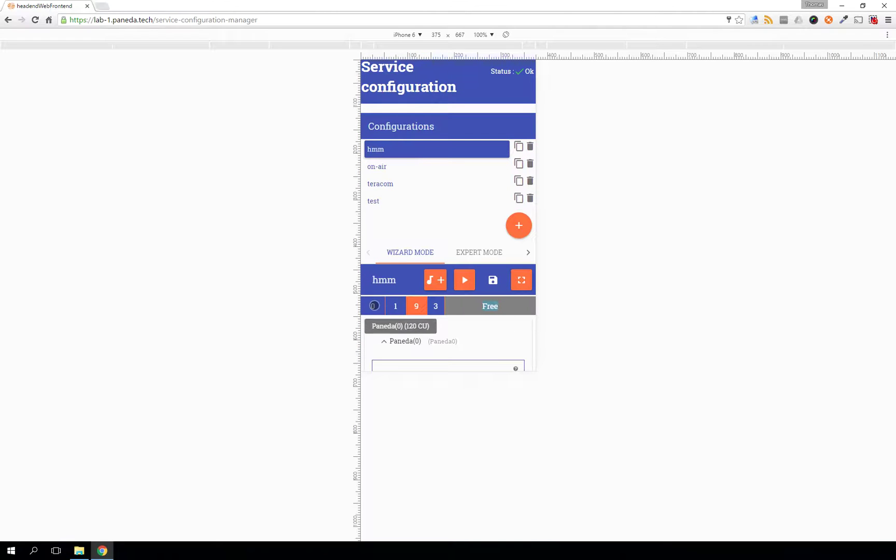
left_click(374, 306)
scroll(449, 165, "up", 1)
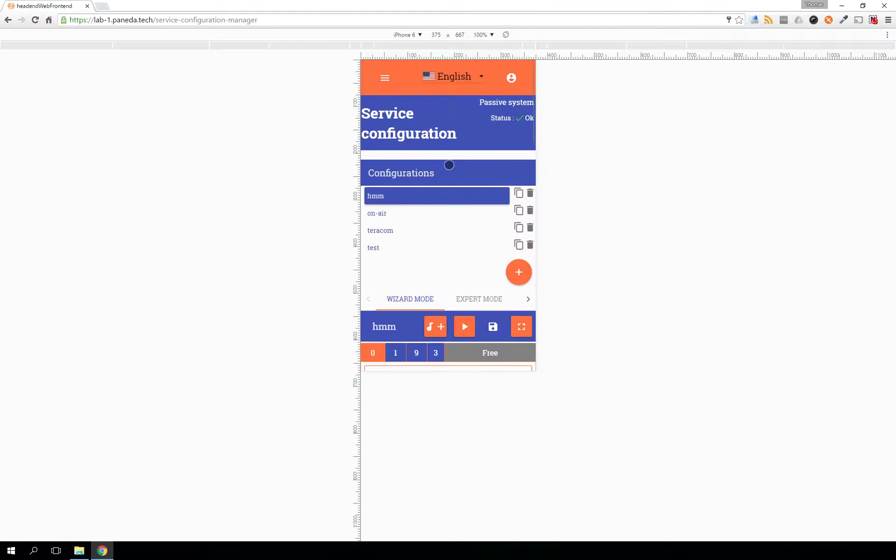
Go to the Status page and examine the status of the audio services under Statuschannels.
left_click(384, 79)
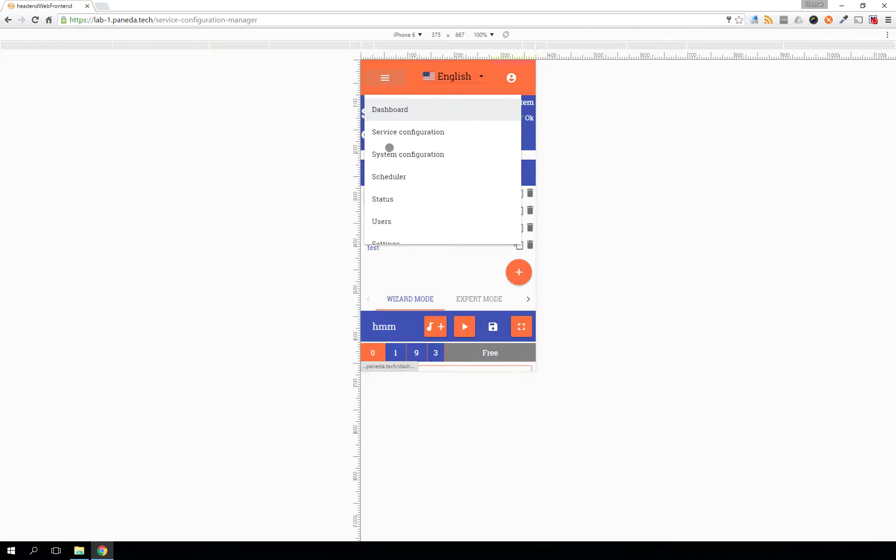
left_click(392, 199)
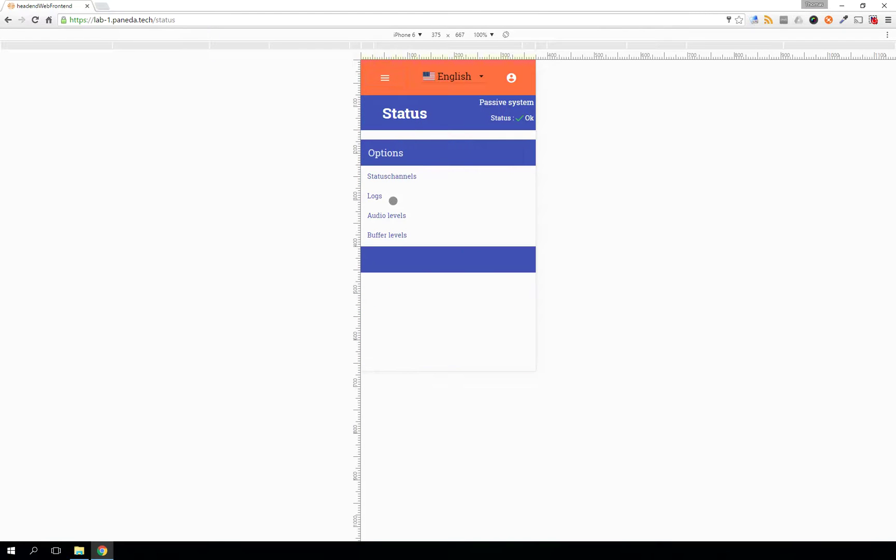
left_click(415, 176)
scroll(439, 264, "down", 3)
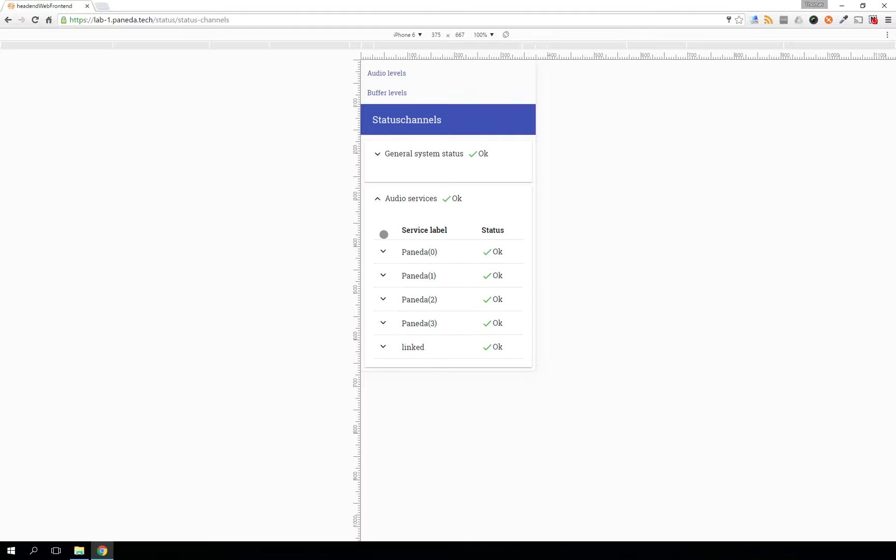
scroll(422, 275, "up", 2)
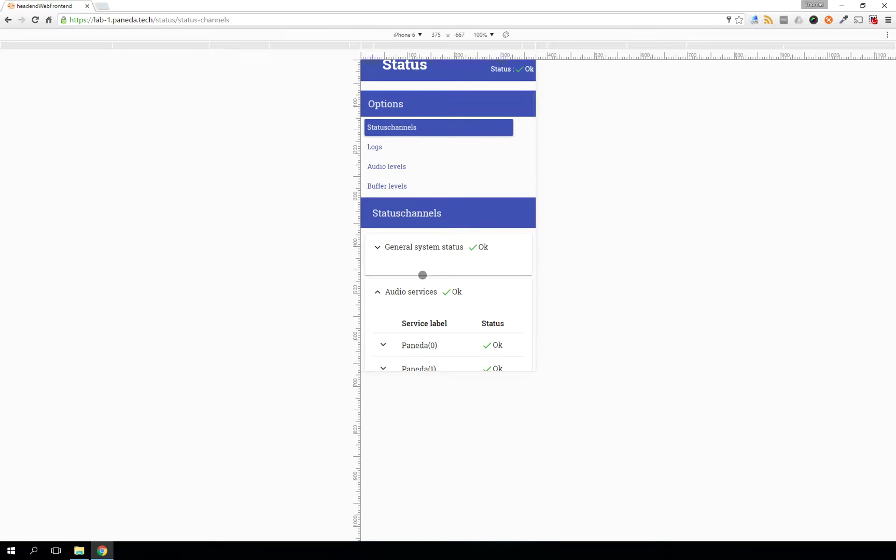
Show the audio levels of the services and compare them in the desktop and mobile layouts.
left_click(388, 166)
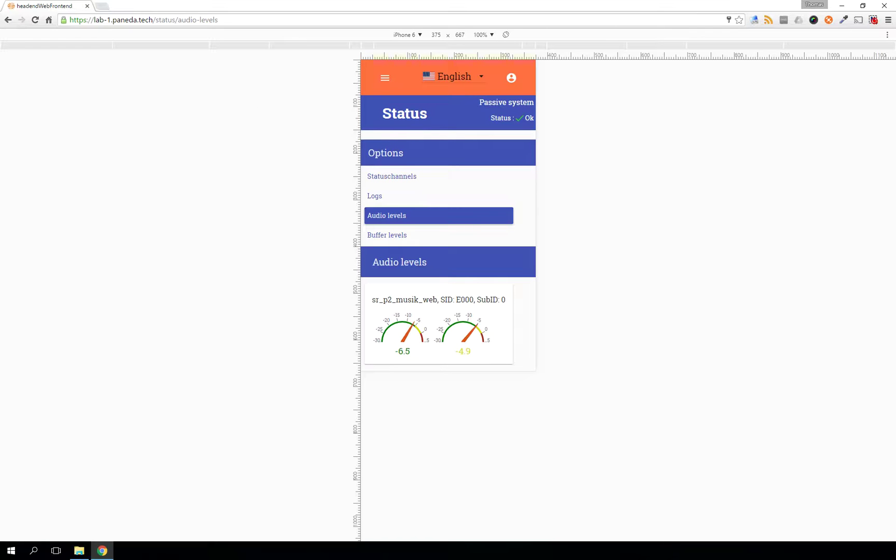
key("ctrl+shift+m")
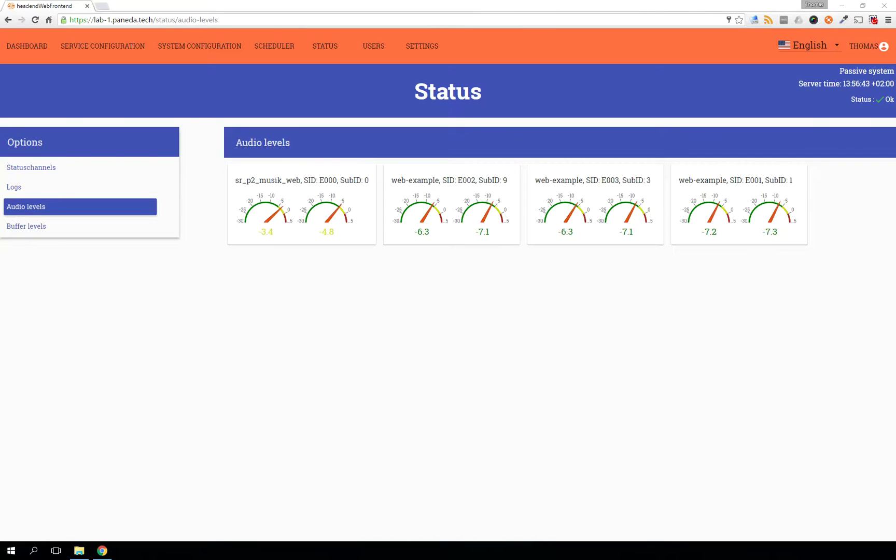
key("ctrl+shift+m")
scroll(462, 360, "down", 3)
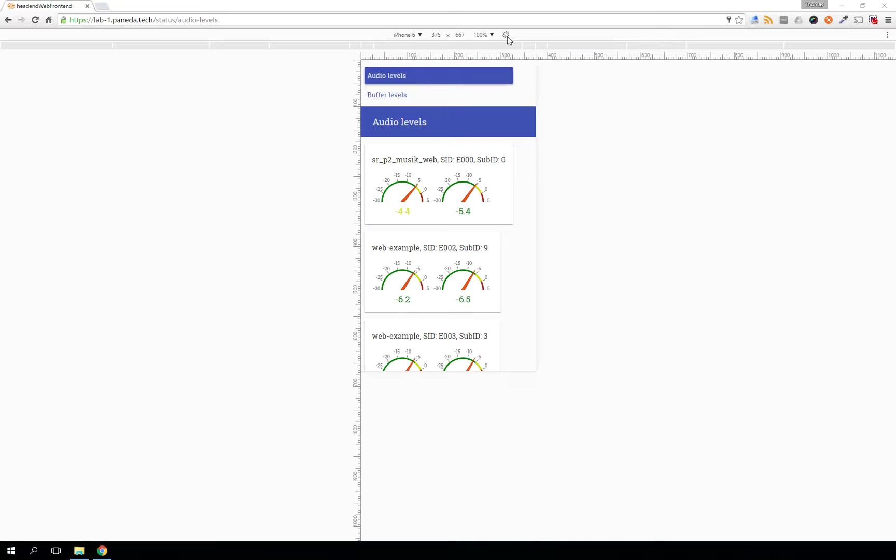
Rotate the emulated phone to landscape, examine the audio level meters and rotate it back to portrait.
left_click(506, 36)
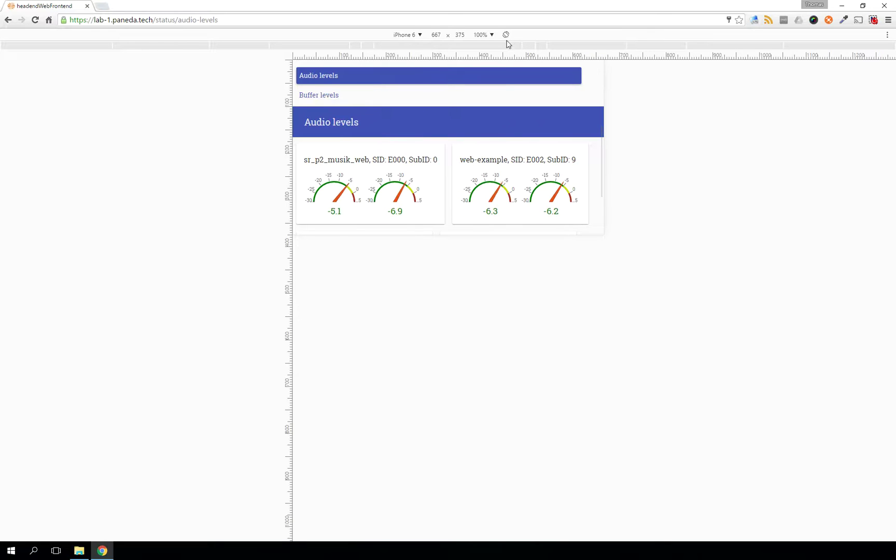
scroll(492, 192, "down", 3)
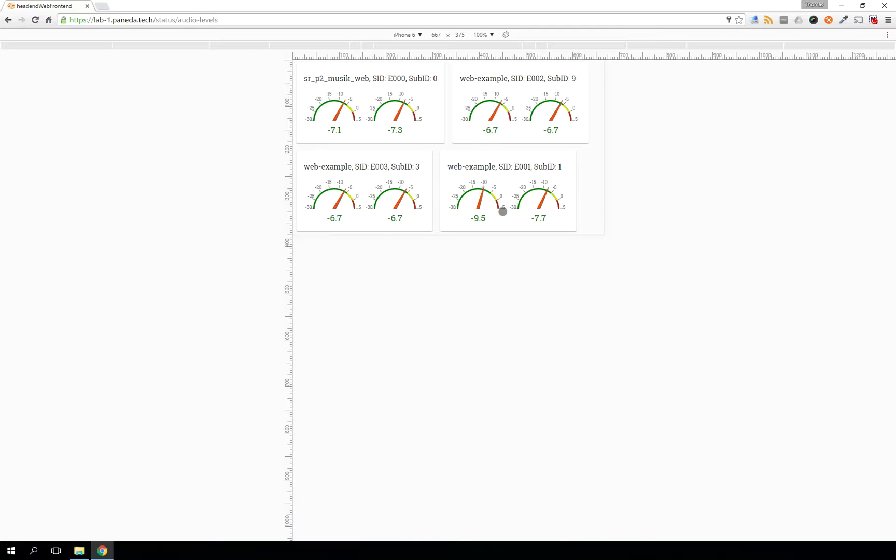
left_click(506, 35)
scroll(506, 238, "up", 3)
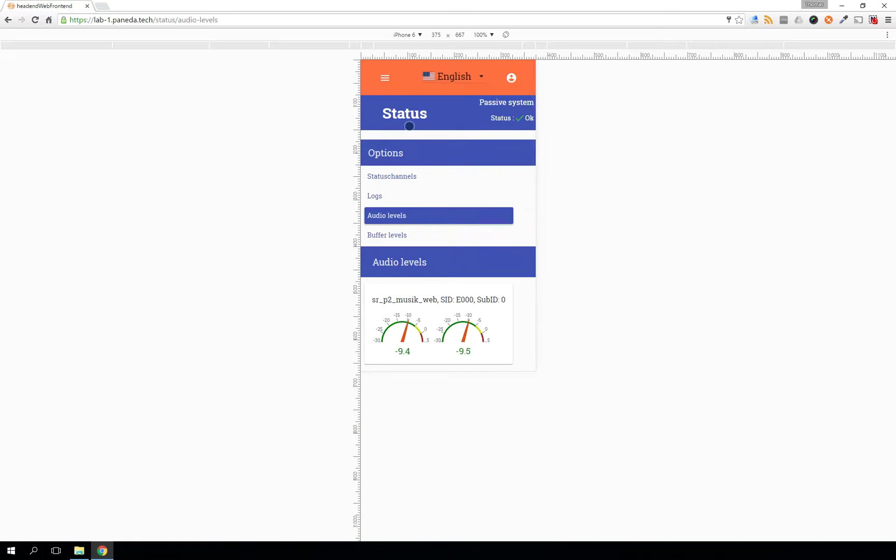
Go to the Settings page and look through the EDI output settings.
left_click(384, 79)
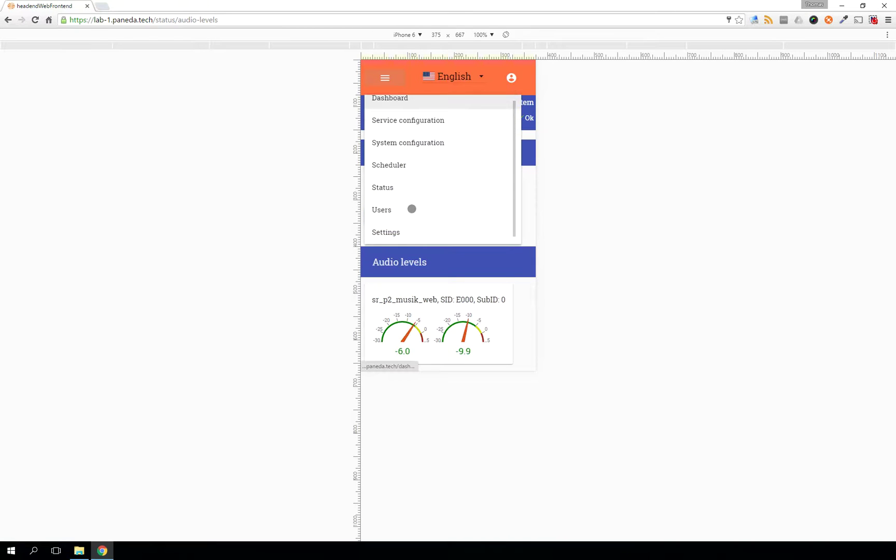
left_click(387, 233)
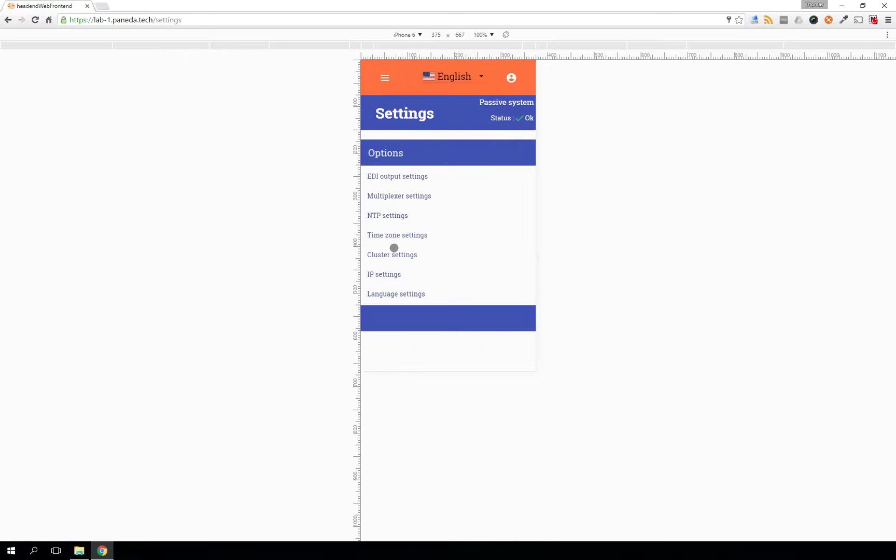
left_click(403, 177)
scroll(433, 238, "down", 6)
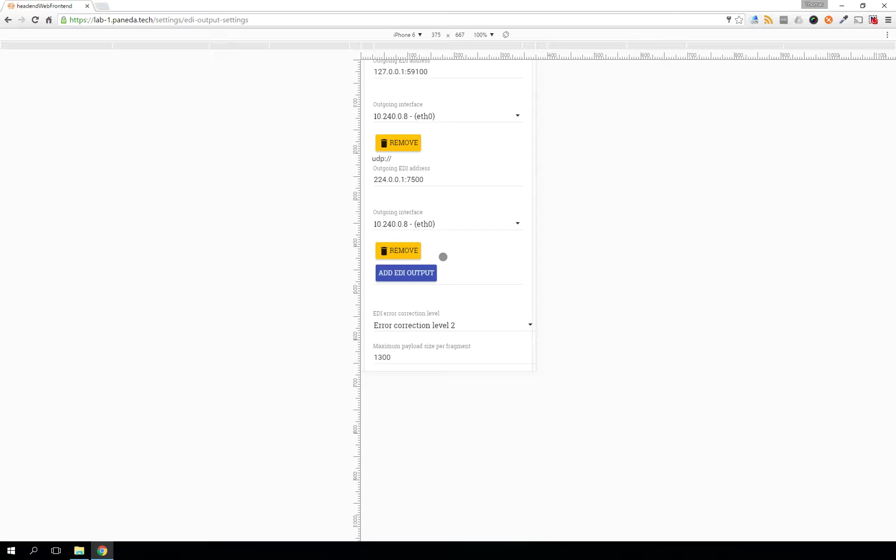
Add an EDI output with outgoing address 224.0.0.2:7500 on interface 10.240.0.8 - (eth0).
scroll(443, 257, "up", 1)
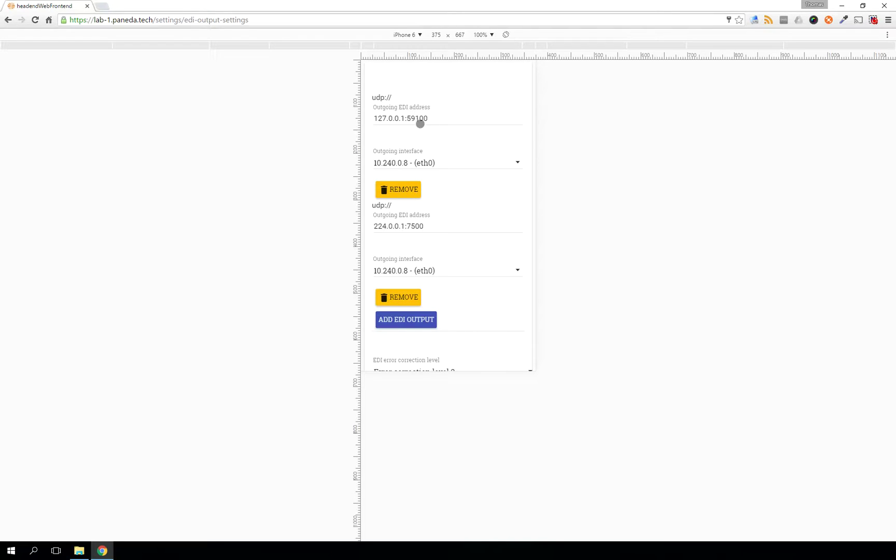
scroll(432, 264, "down", 1)
left_click(409, 275)
scroll(432, 280, "down", 2)
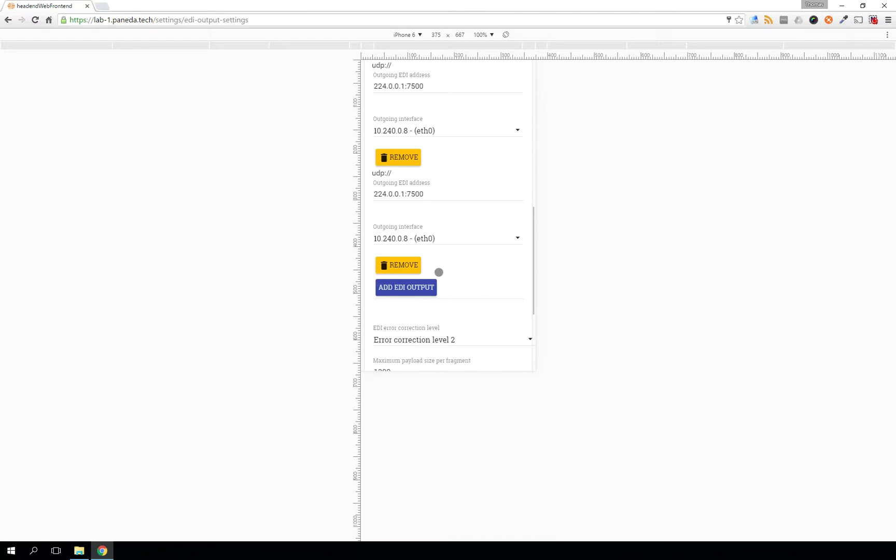
left_click(402, 192)
key("Delete")
type("2")
left_click(424, 238)
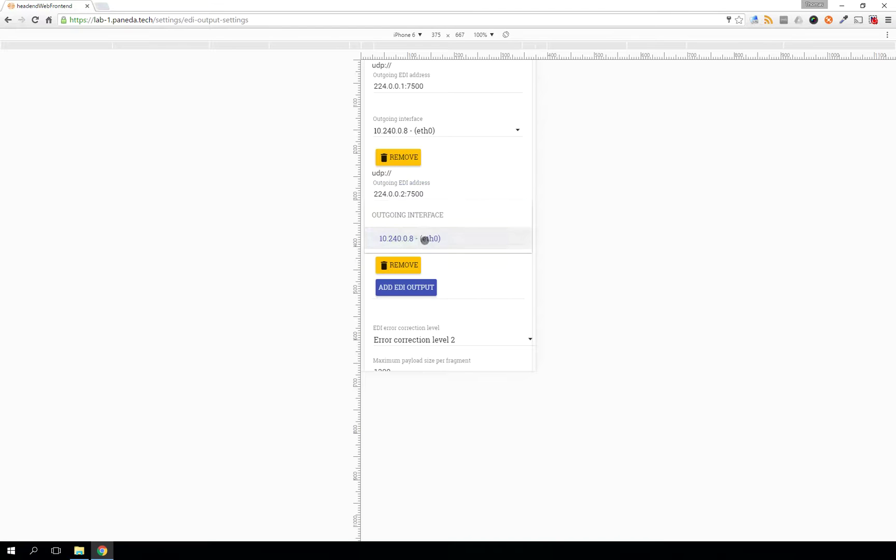
left_click(424, 238)
Set the EDI error correction level to Error correction level 1(Recommended) and save the EDI settings.
scroll(450, 244, "down", 3)
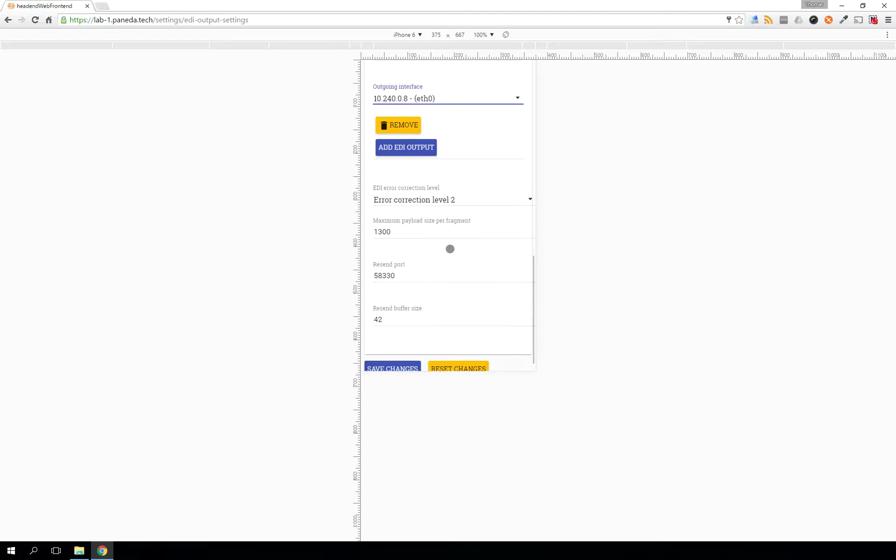
left_click(448, 199)
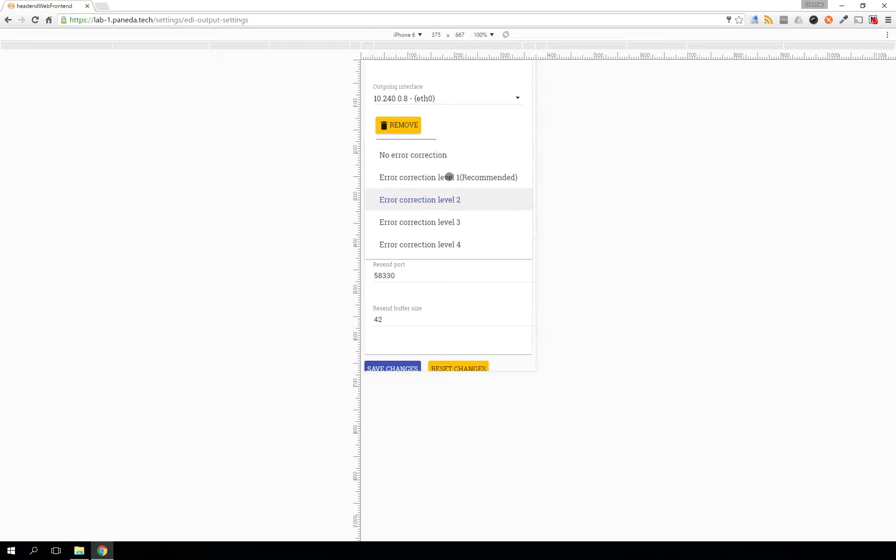
left_click(449, 178)
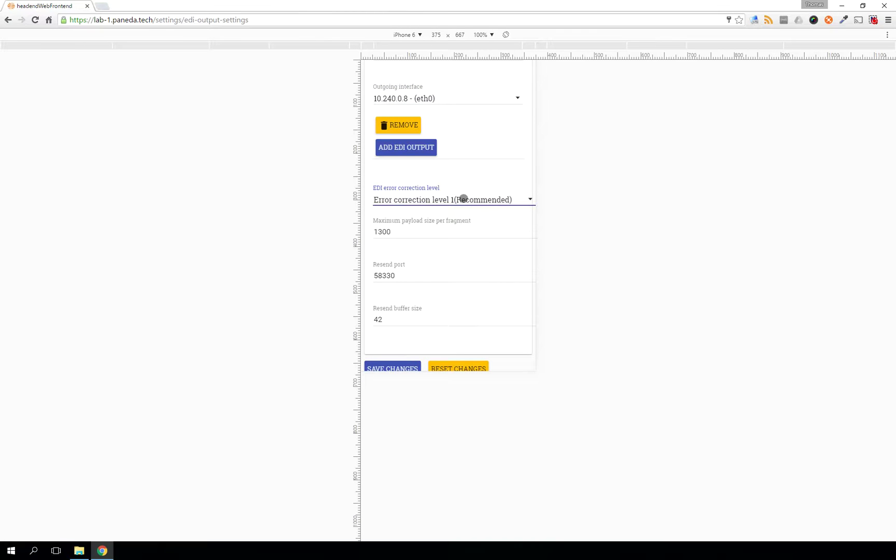
scroll(467, 233, "down", 1)
left_click(382, 359)
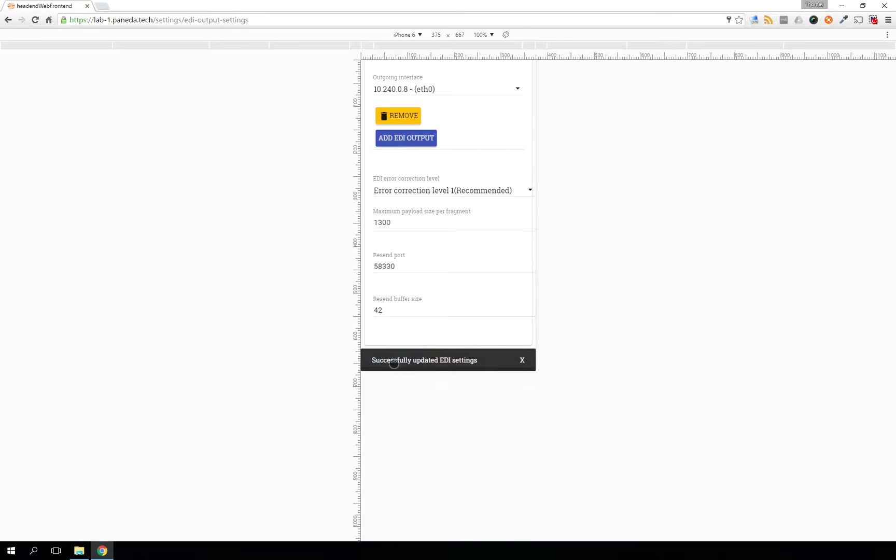
left_click(522, 360)
Switch to the desktop layout and examine the NTP settings with their server addresses and status.
scroll(514, 314, "up", 10)
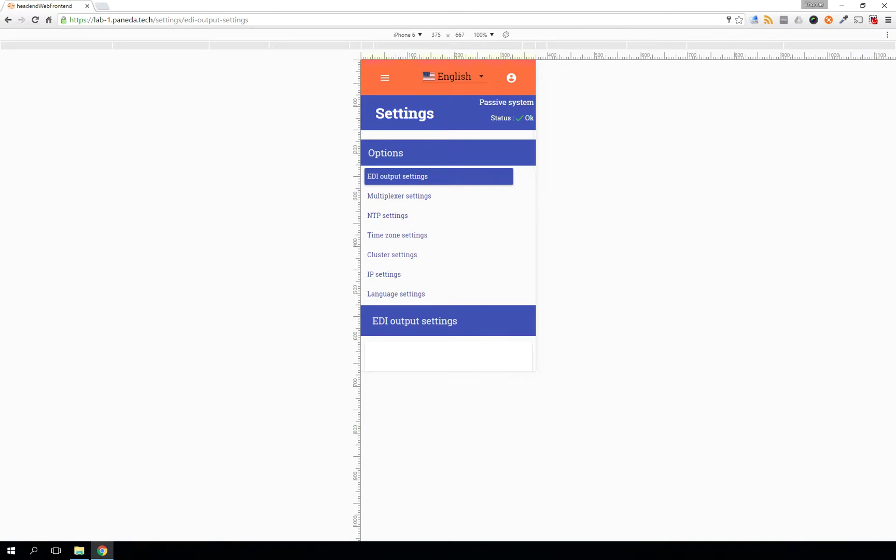
key("ctrl+shift+m")
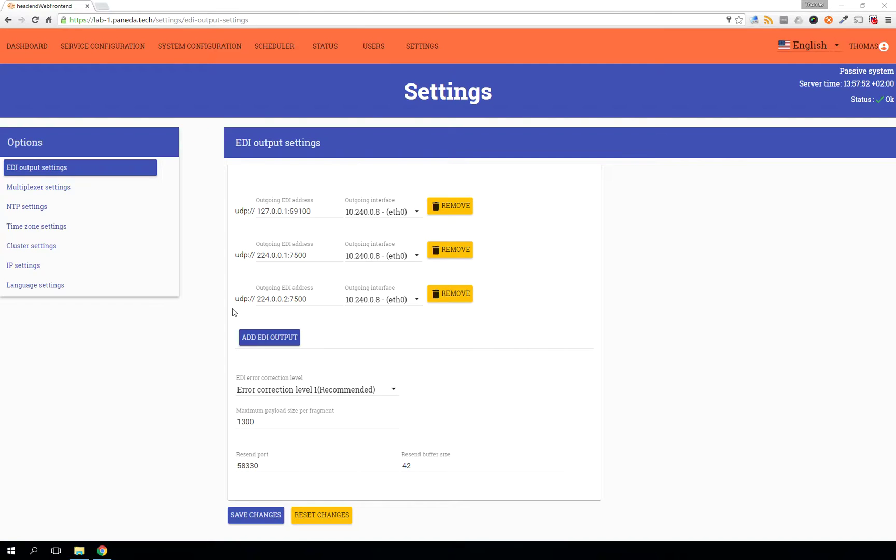
left_click(41, 207)
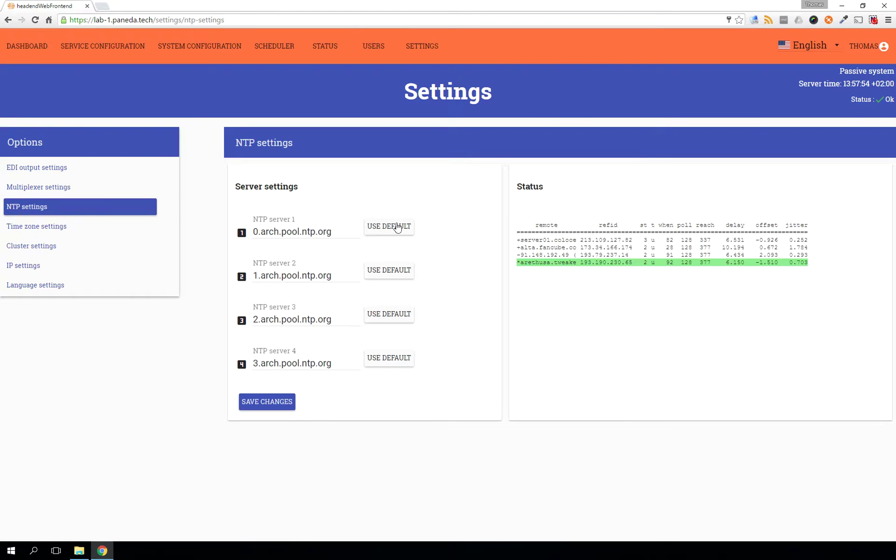
left_click_drag(344, 365, 234, 367)
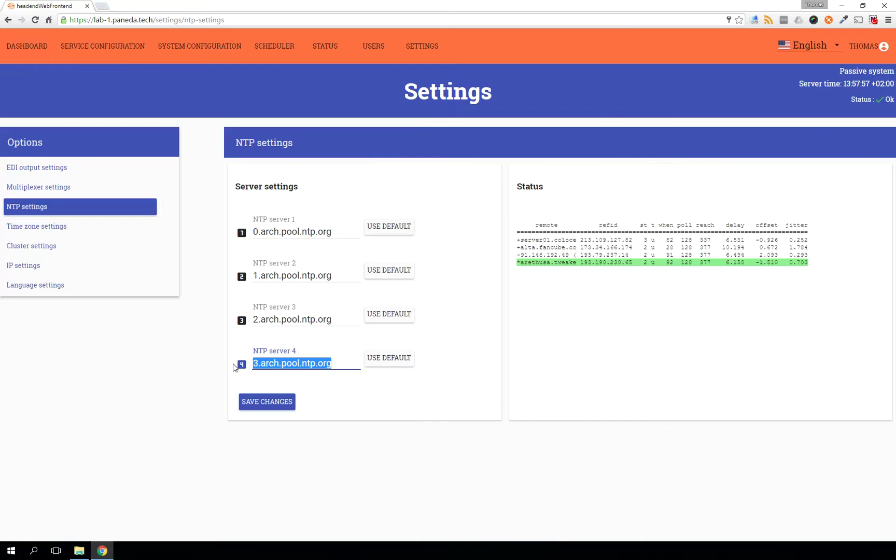
left_click(204, 318)
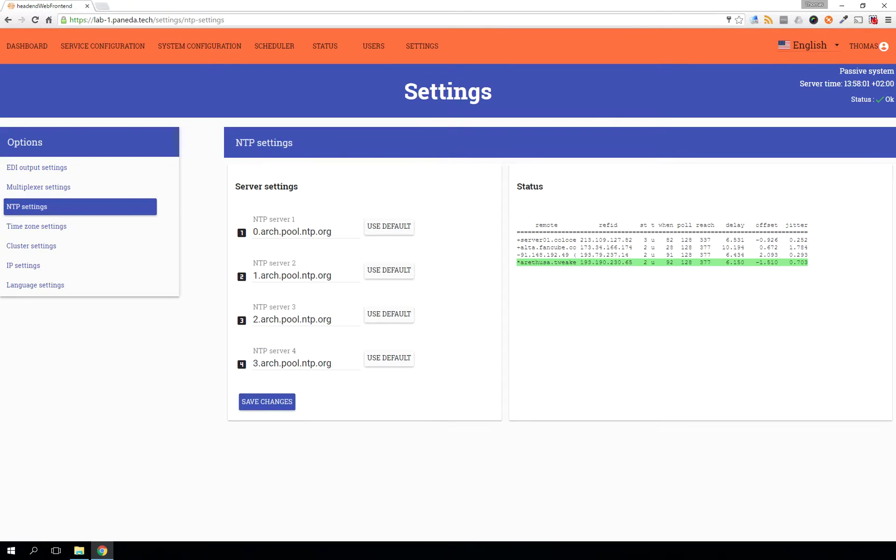
Examine the NTP servers and status table in the mobile layout, in portrait and landscape, ending in portrait.
key("ctrl+shift+m")
scroll(506, 259, "down", 5)
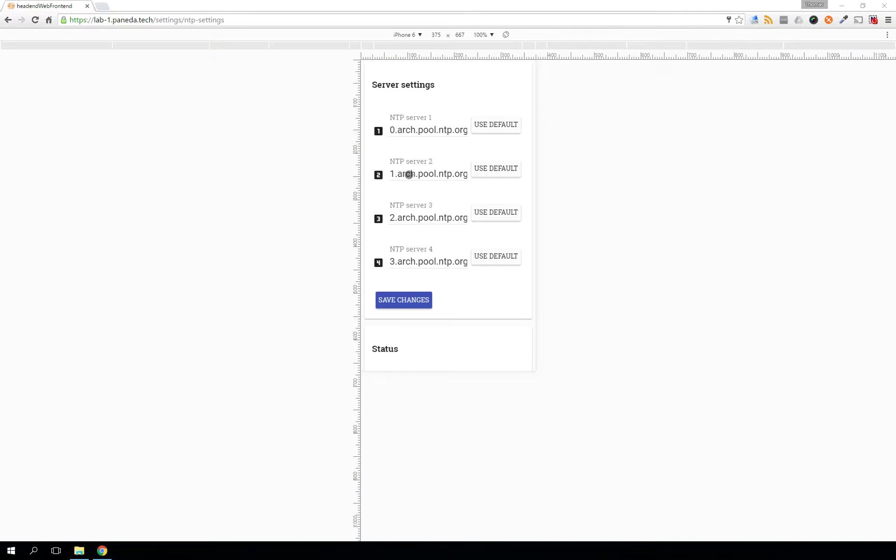
scroll(450, 285, "down", 2)
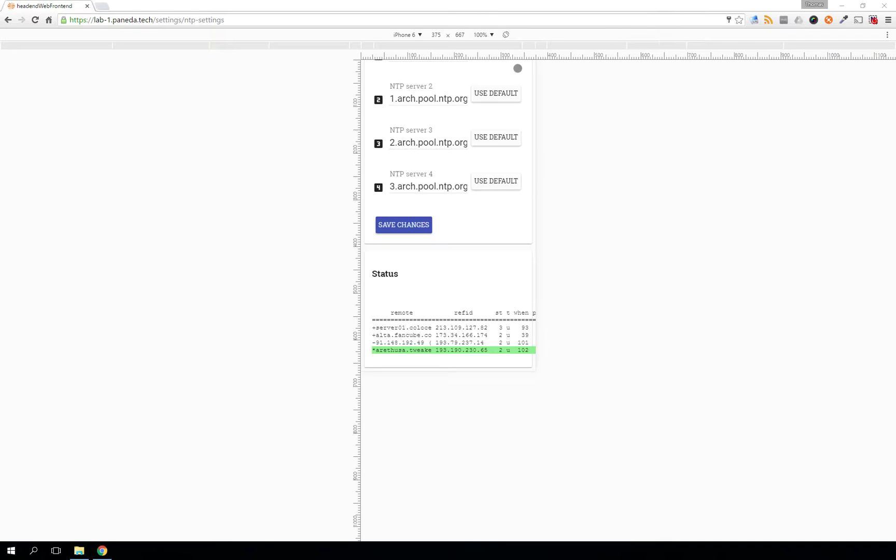
left_click(505, 34)
scroll(460, 196, "down", 3)
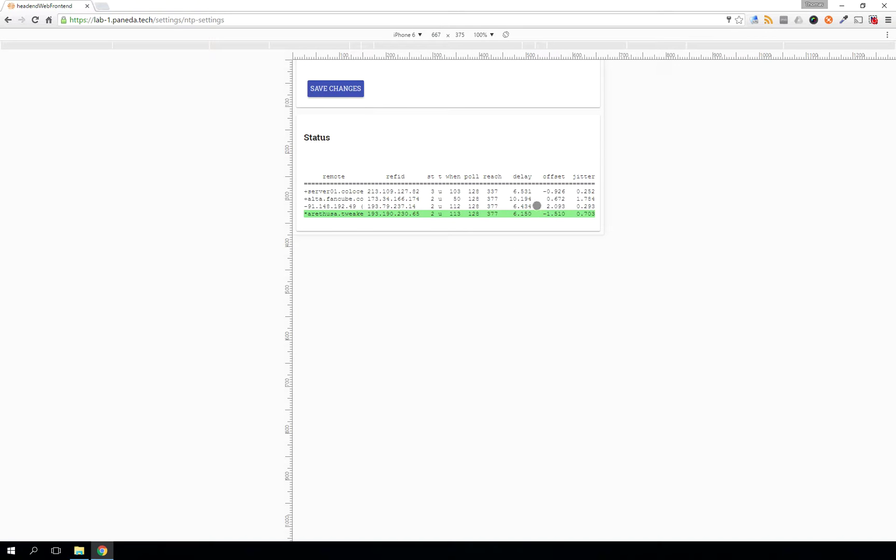
scroll(519, 198, "up", 1)
left_click(505, 34)
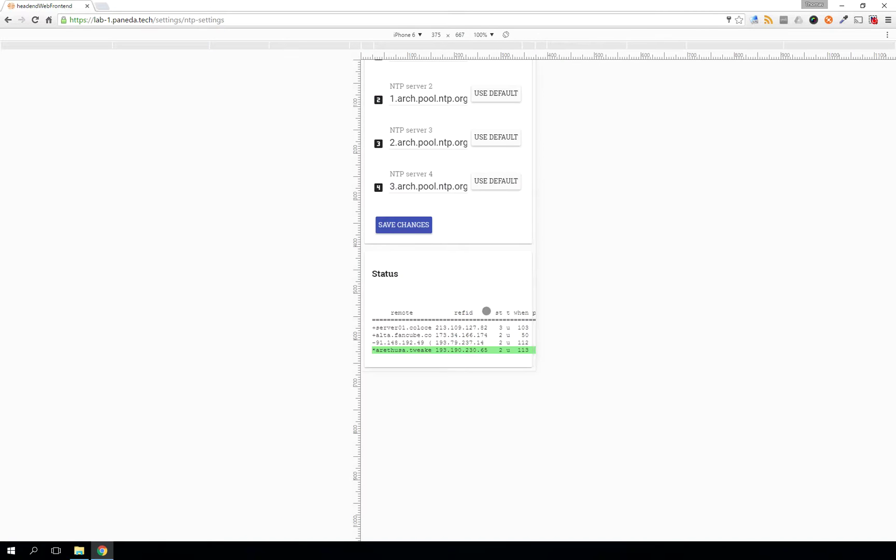
Return to the Settings page in the mobile layout and look through the multiplexer settings.
scroll(486, 312, "up", 6)
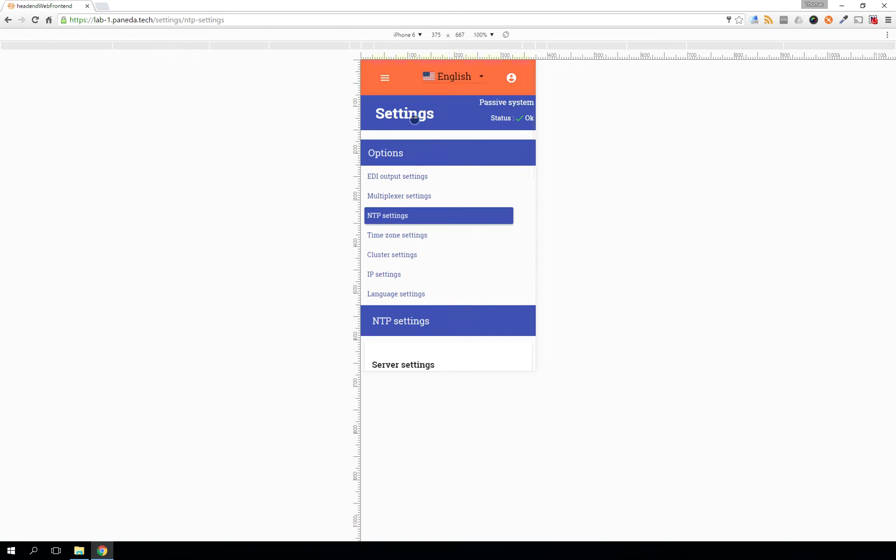
left_click(385, 78)
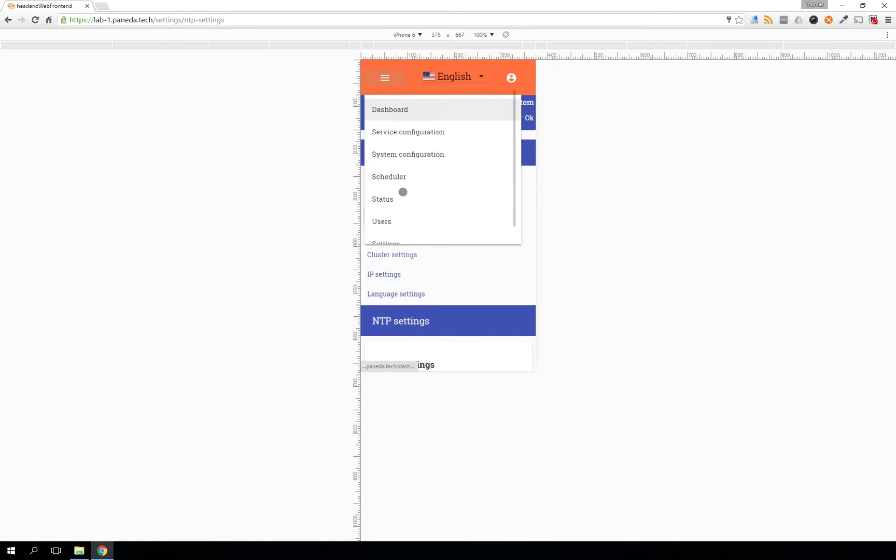
scroll(404, 195, "down", 1)
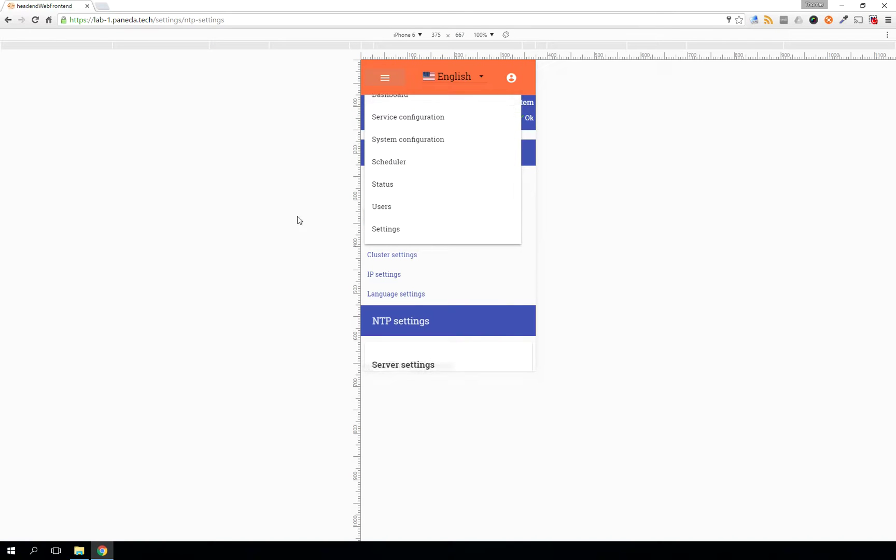
left_click(393, 229)
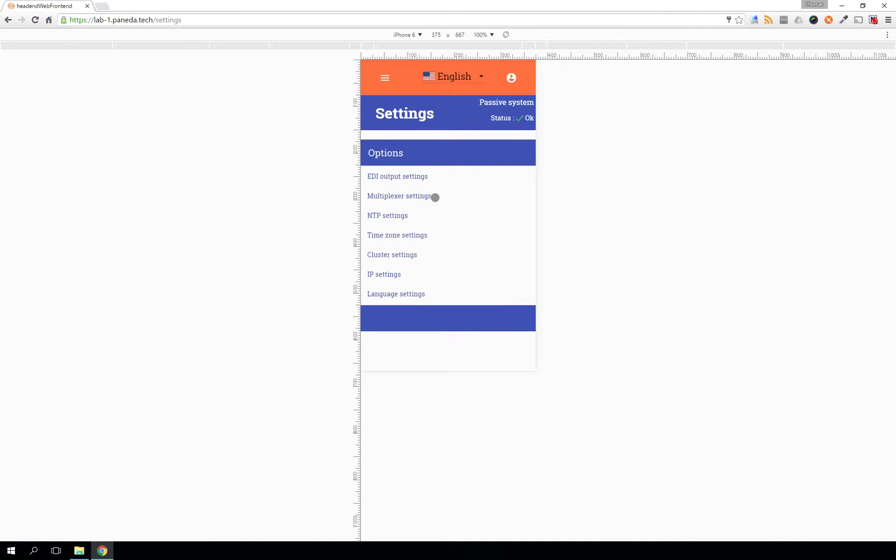
left_click(418, 199)
scroll(483, 323, "down", 4)
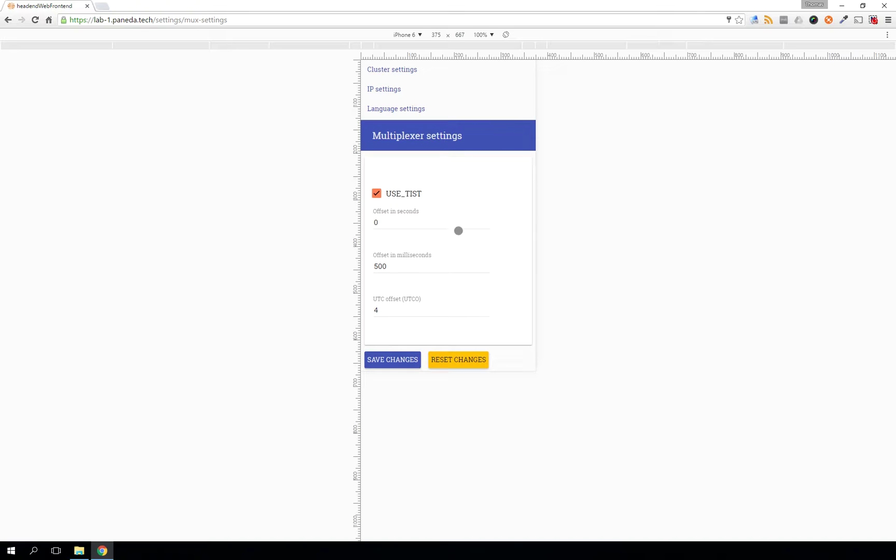
scroll(470, 186, "up", 4)
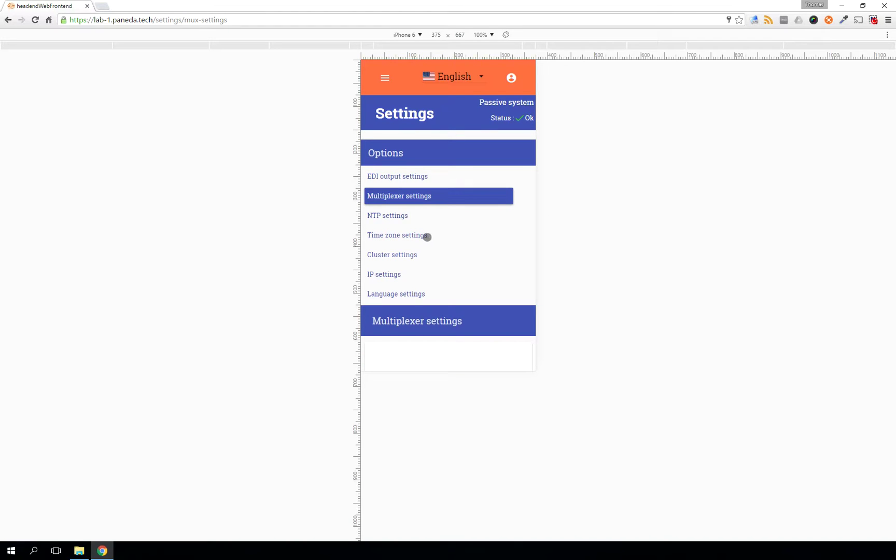
Go to the Scheduler and examine the combined schedule on the emulated phone in portrait and landscape, ending in portrait.
left_click(383, 77)
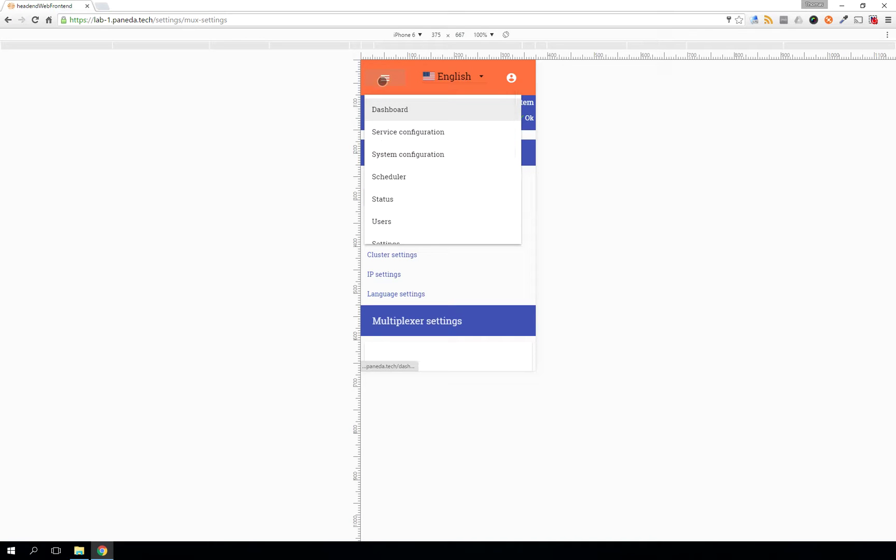
left_click(384, 180)
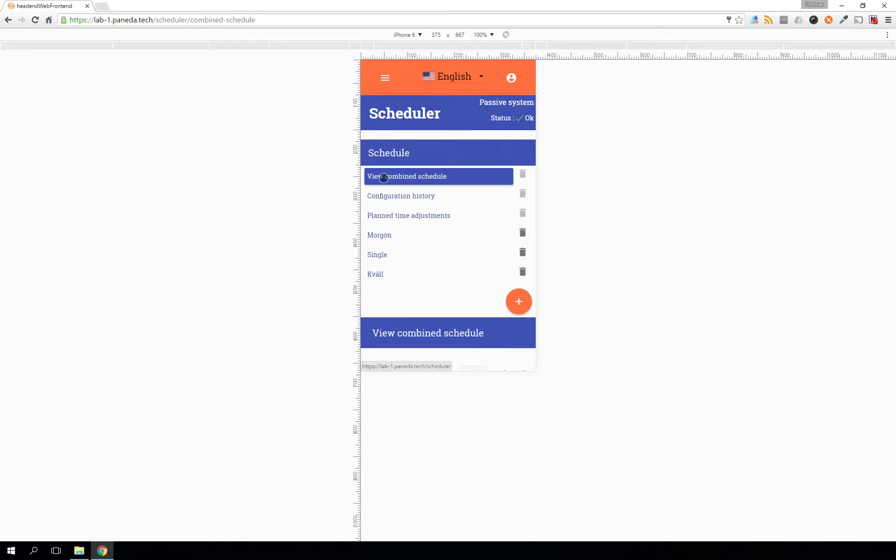
scroll(455, 256, "down", 8)
scroll(455, 258, "down", 2)
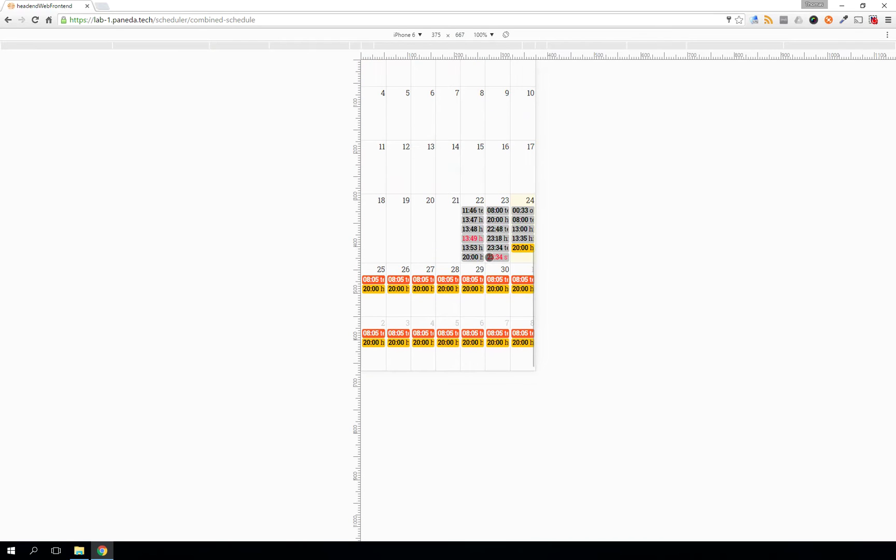
left_click(505, 35)
scroll(534, 219, "down", 3)
scroll(528, 184, "up", 10)
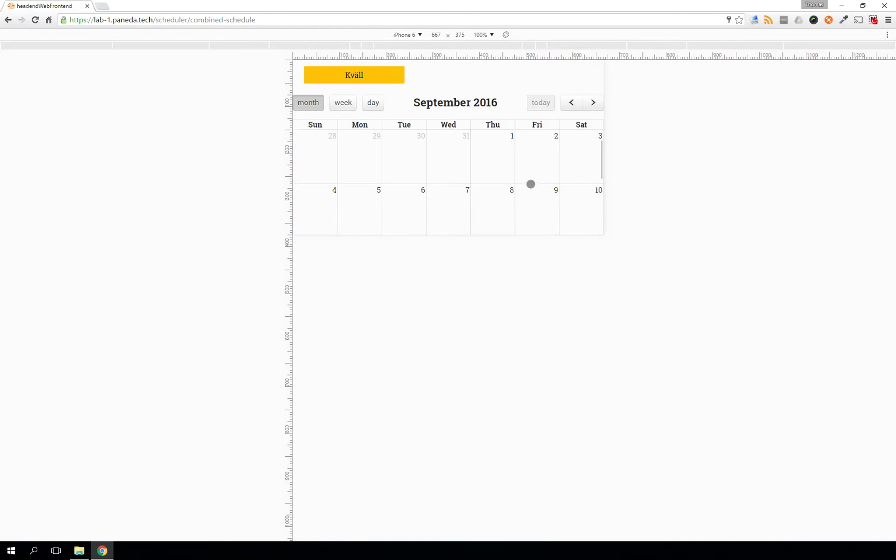
left_click(505, 35)
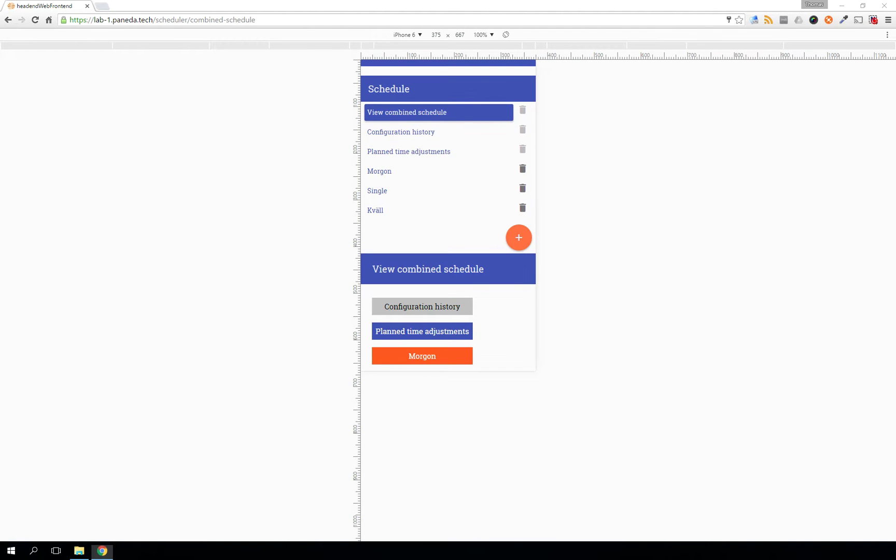
Switch to the desktop layout and examine the month view of the combined schedule.
key("ctrl+shift+m")
scroll(634, 386, "down", 1)
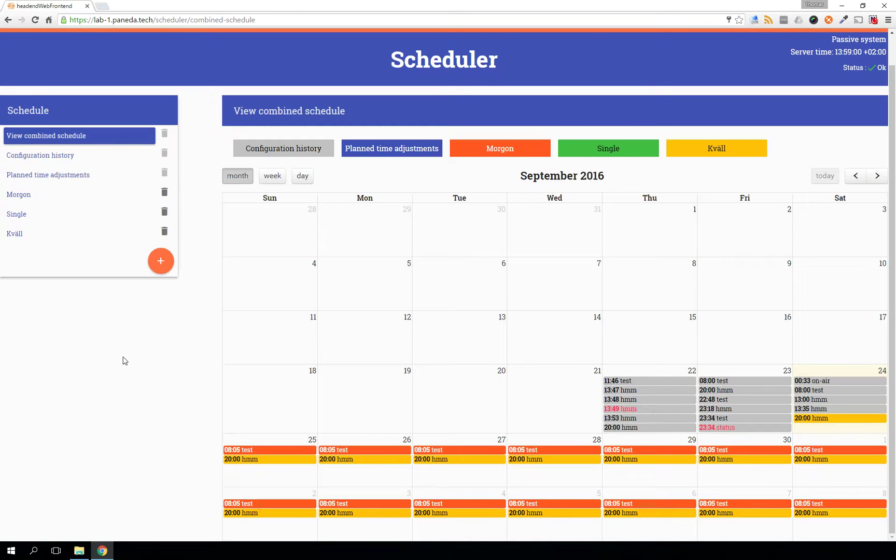
scroll(127, 360, "up", 1)
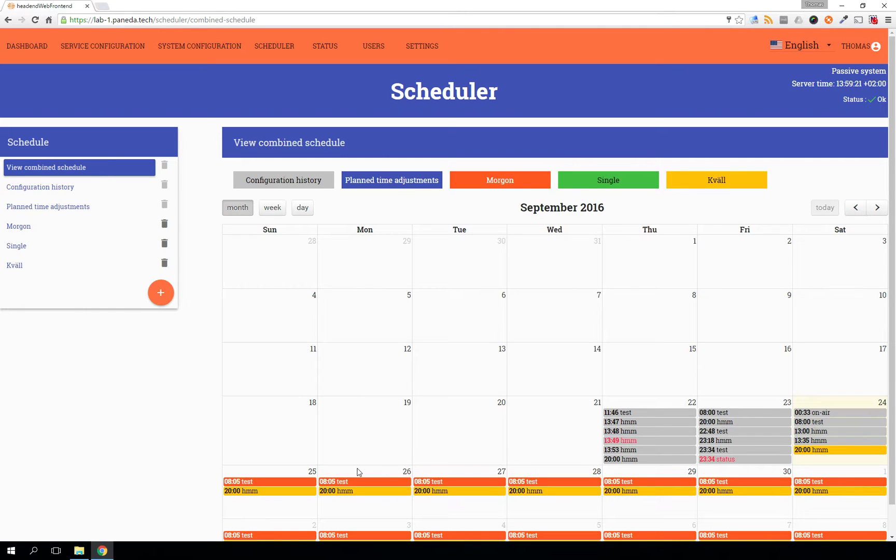
Go to the Dashboard and simulate a lost server connection by setting the browser's network to Offline in Developer Tools.
left_click(30, 46)
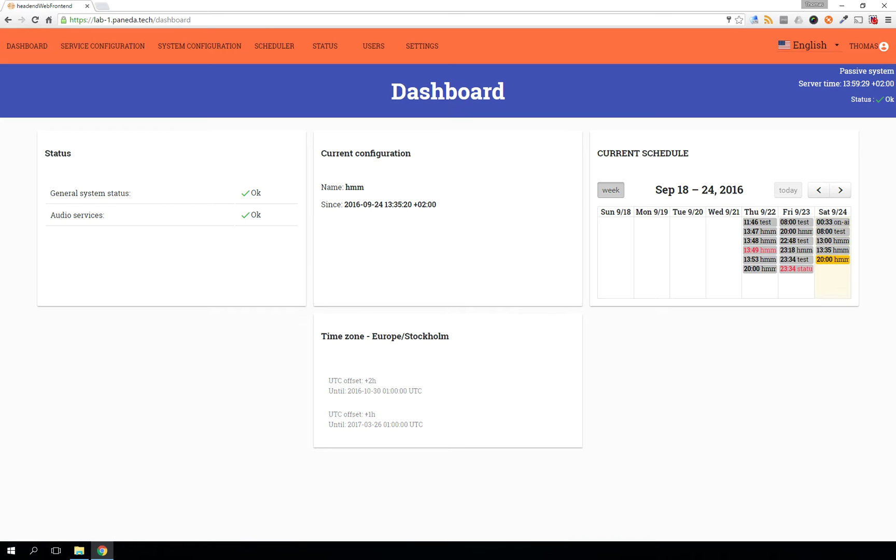
key("F12")
left_click_drag(15, 57, 303, 52)
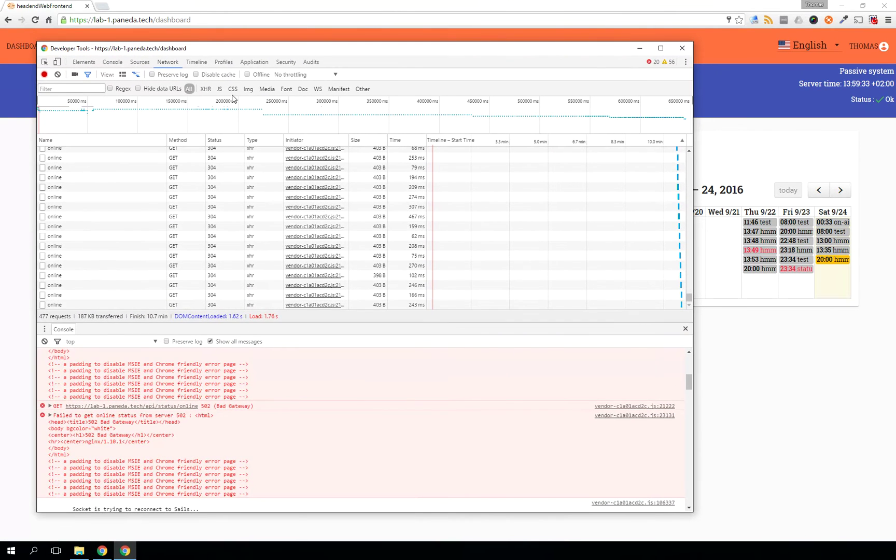
left_click(248, 75)
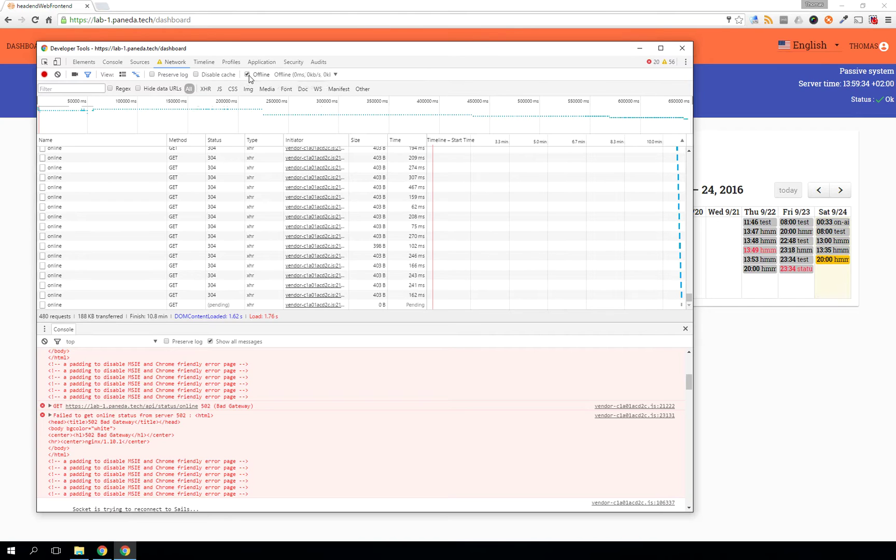
left_click_drag(265, 49, 0, 39)
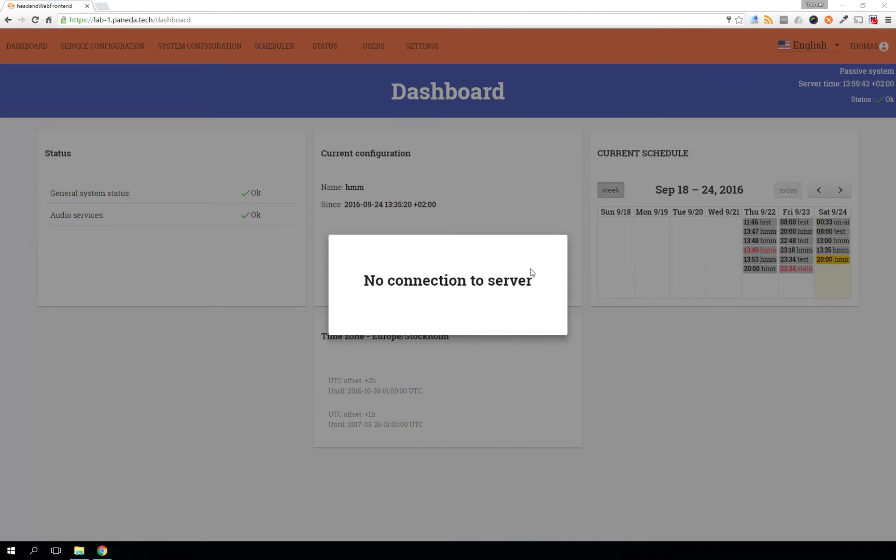
Restore the simulated server connection by turning off Offline mode in Developer Tools.
left_click(436, 306)
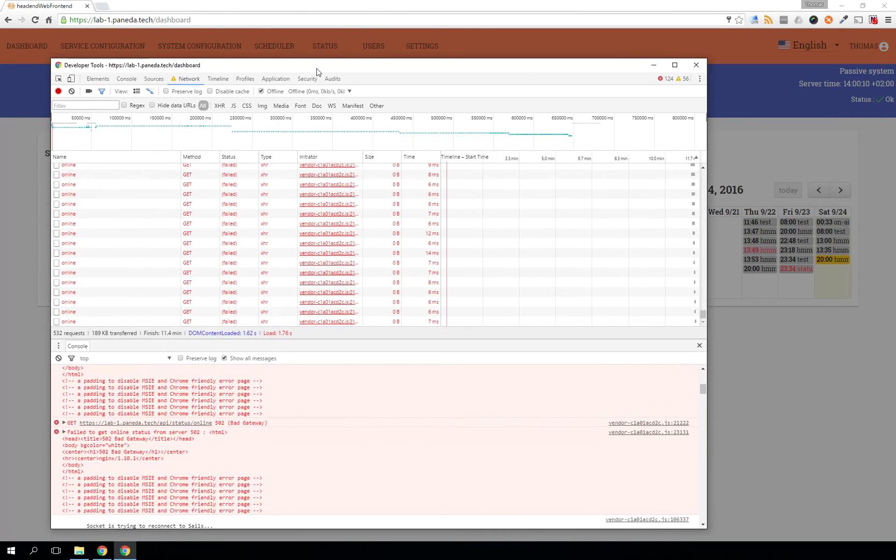
left_click(261, 91)
key("F12")
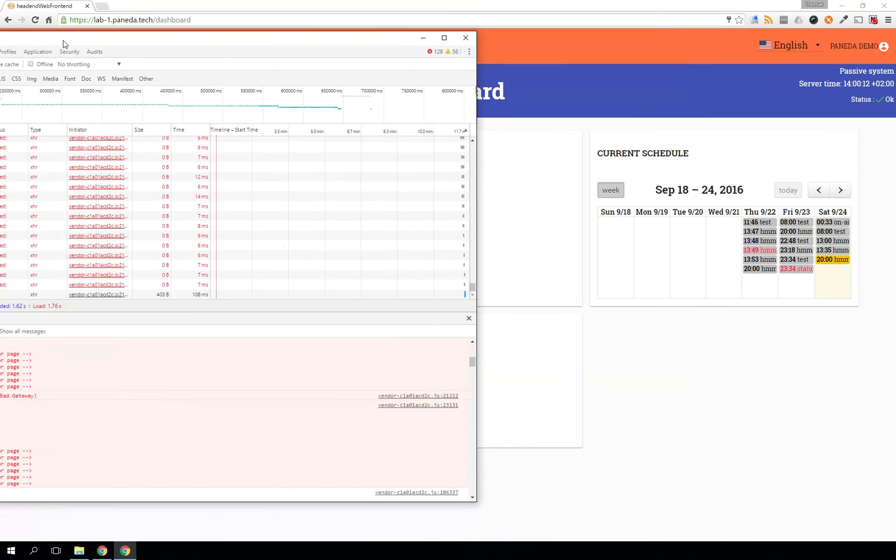
Return to the main browser window, go to Service configuration and examine the expanded Paneda(0) service, ending with it collapsed.
left_click(503, 218)
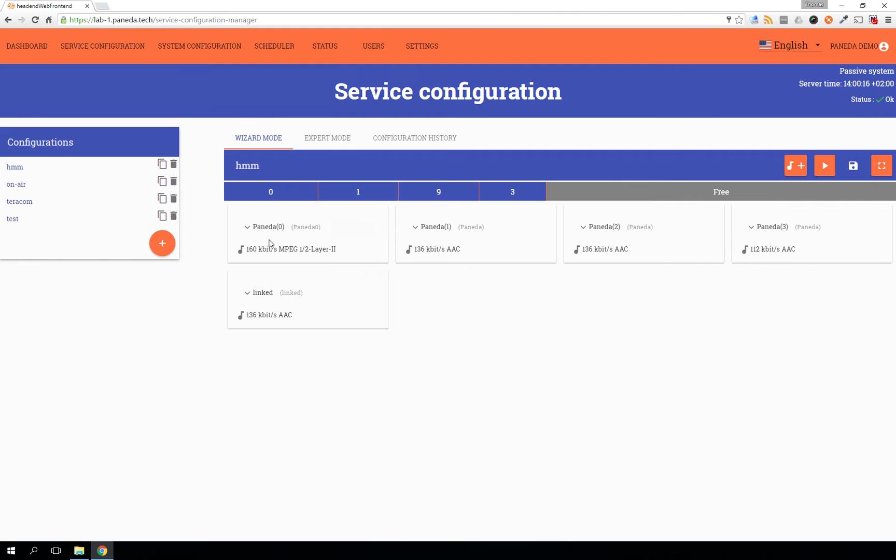
left_click(272, 232)
left_click(272, 228)
scroll(332, 400, "down", 3)
scroll(331, 402, "up", 3)
left_click(296, 229)
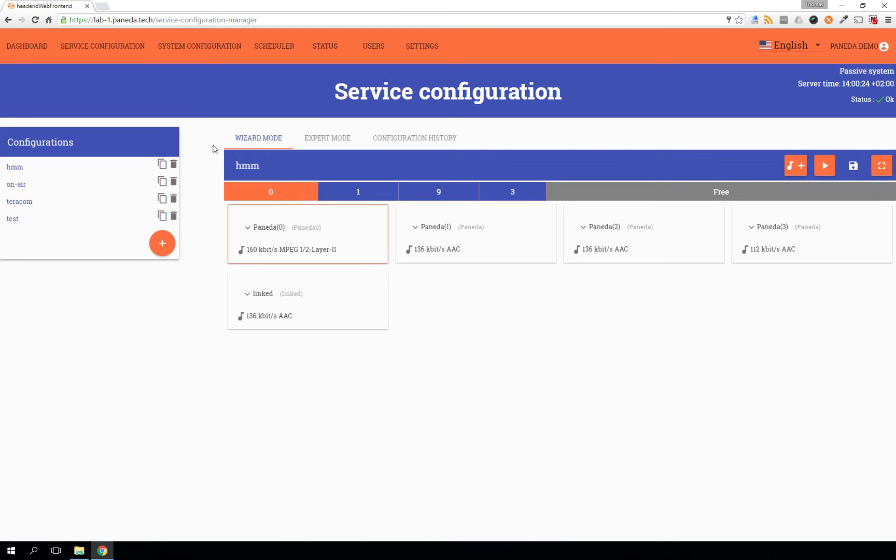
Switch the interface language to Swedish and view the translated dashboard and users pages.
left_click(791, 47)
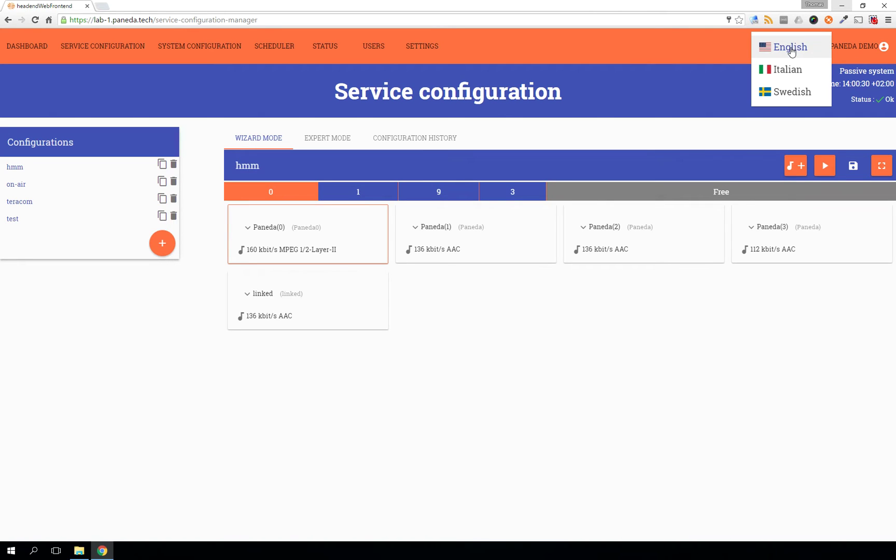
left_click(776, 93)
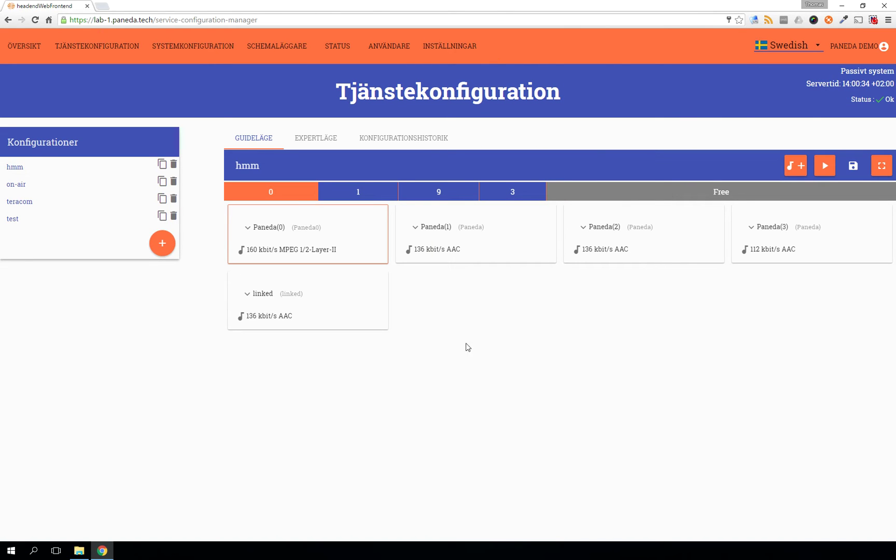
left_click(14, 47)
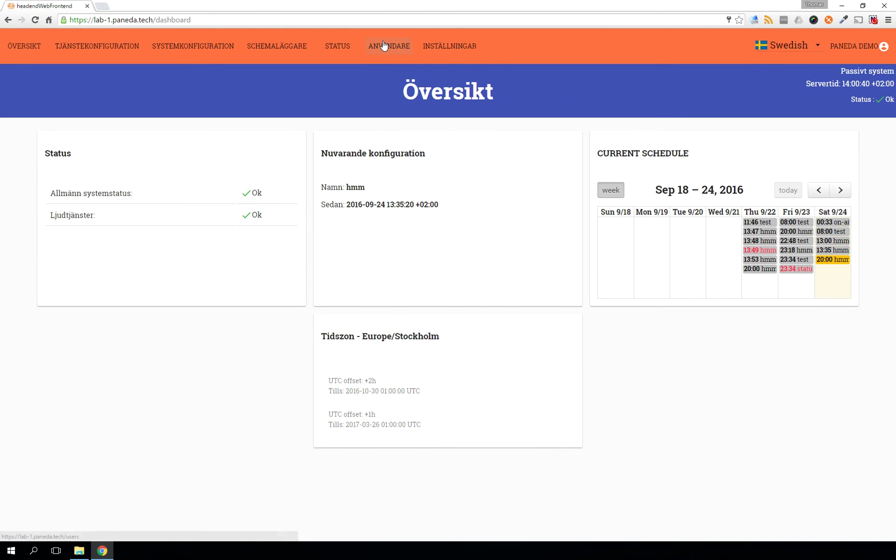
left_click(402, 44)
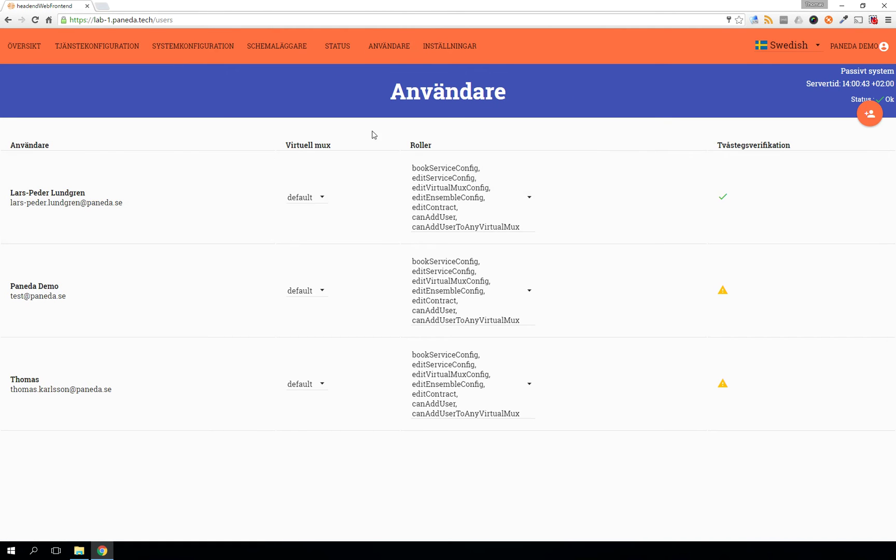
Go back to the service configuration and examine the expanded Paneda(0) service's settings and help hints in Swedish.
left_click(172, 51)
left_click(96, 47)
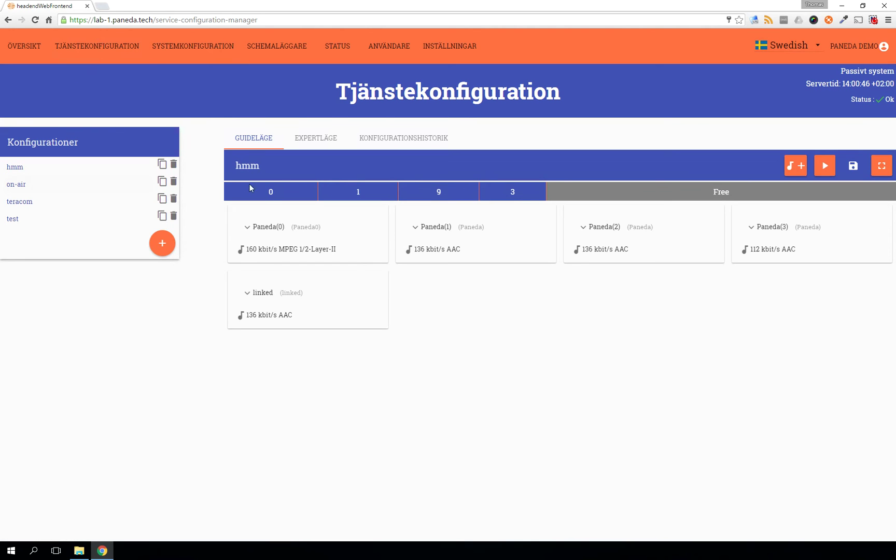
left_click(269, 224)
scroll(223, 291, "down", 3)
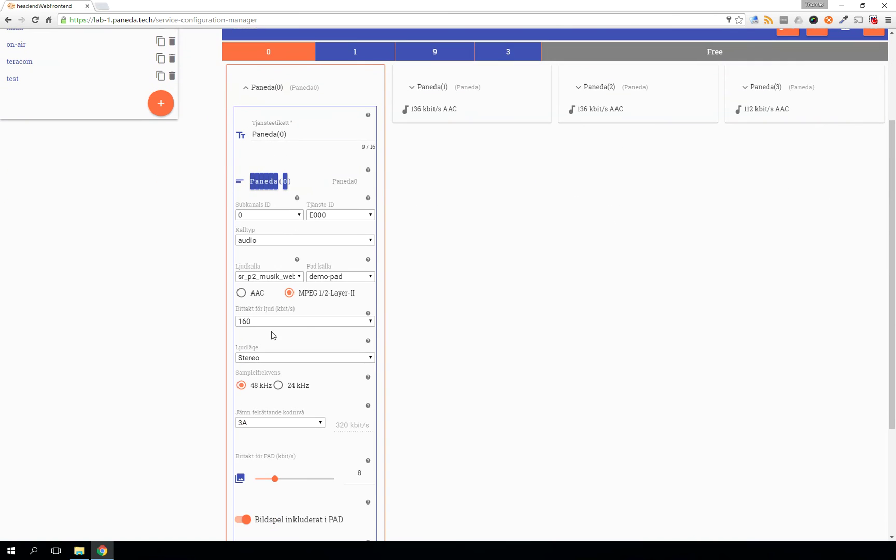
mouse_move(367, 167)
scroll(506, 236, "up", 3)
Switch the interface language to Italian and examine the Paneda(0) service's translated settings and help hints.
left_click(778, 47)
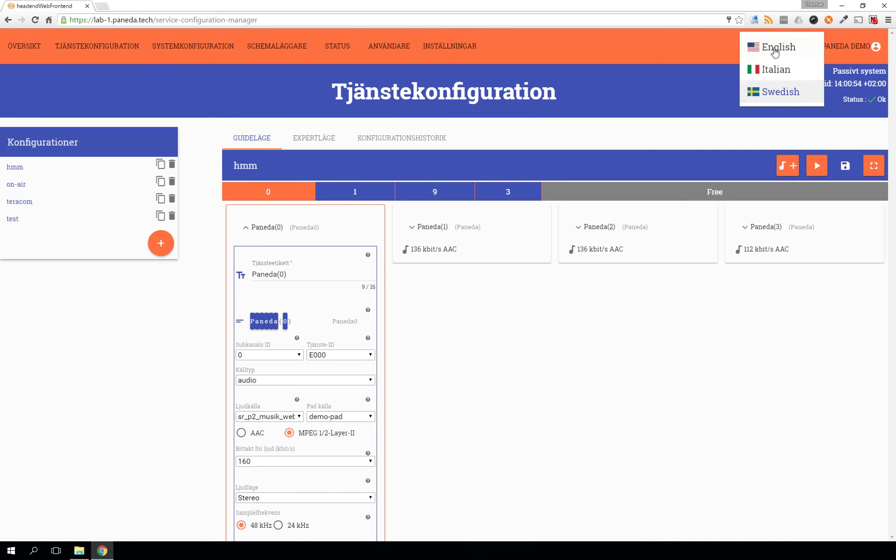
left_click(771, 69)
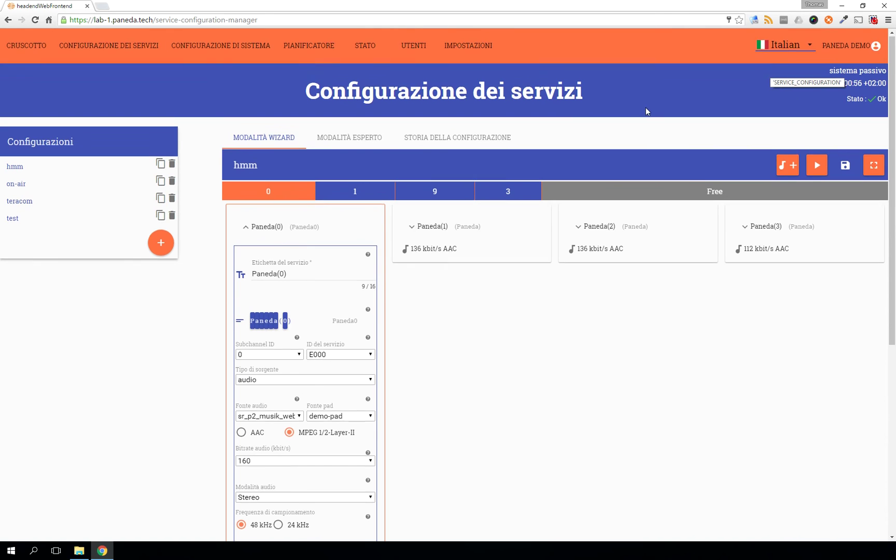
scroll(402, 209, "down", 3)
mouse_move(369, 169)
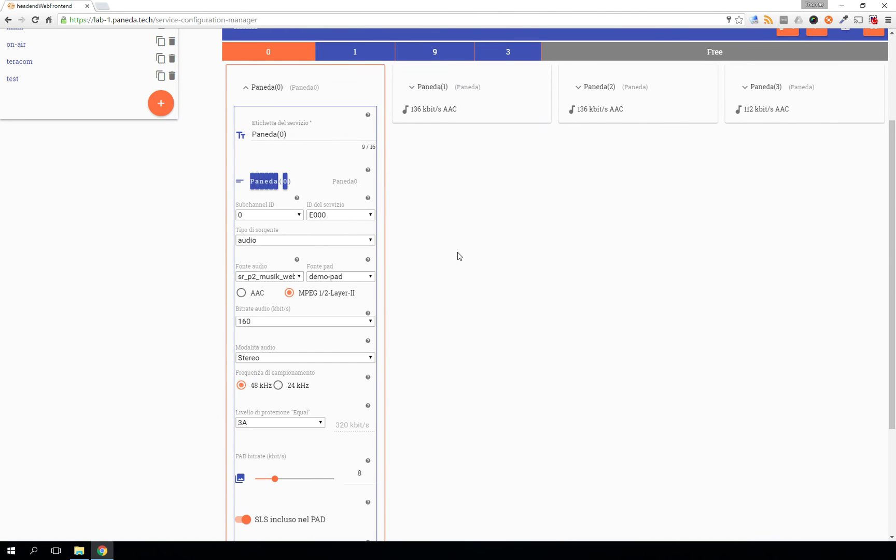
scroll(485, 269, "up", 3)
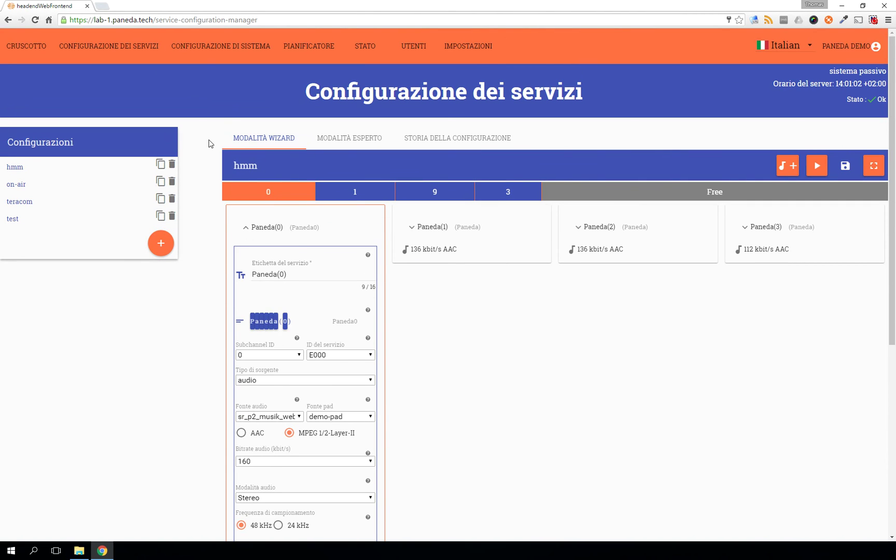